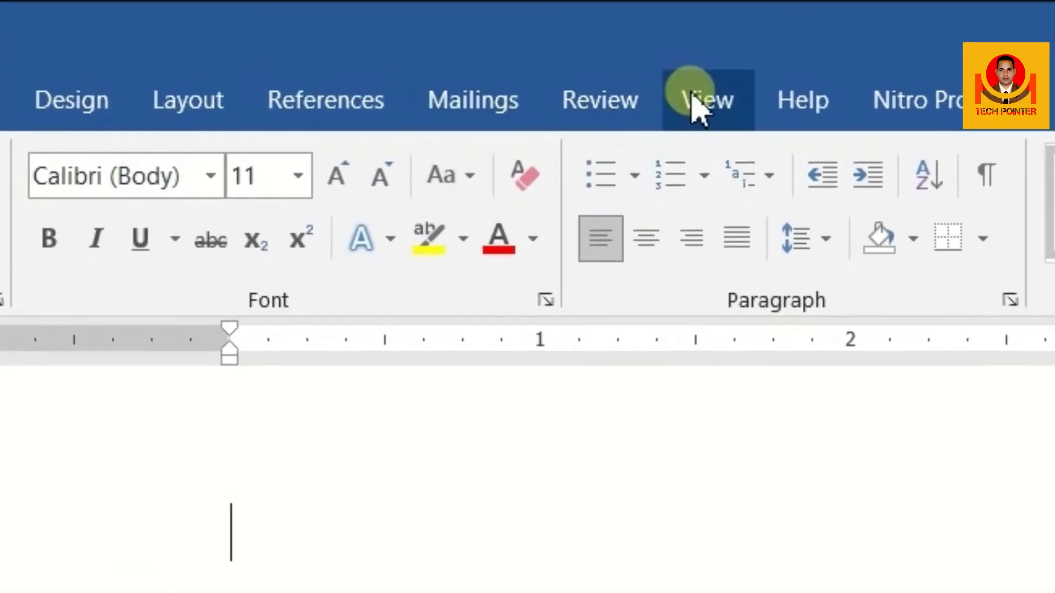
Hide the ruler and show it again
click(697, 107)
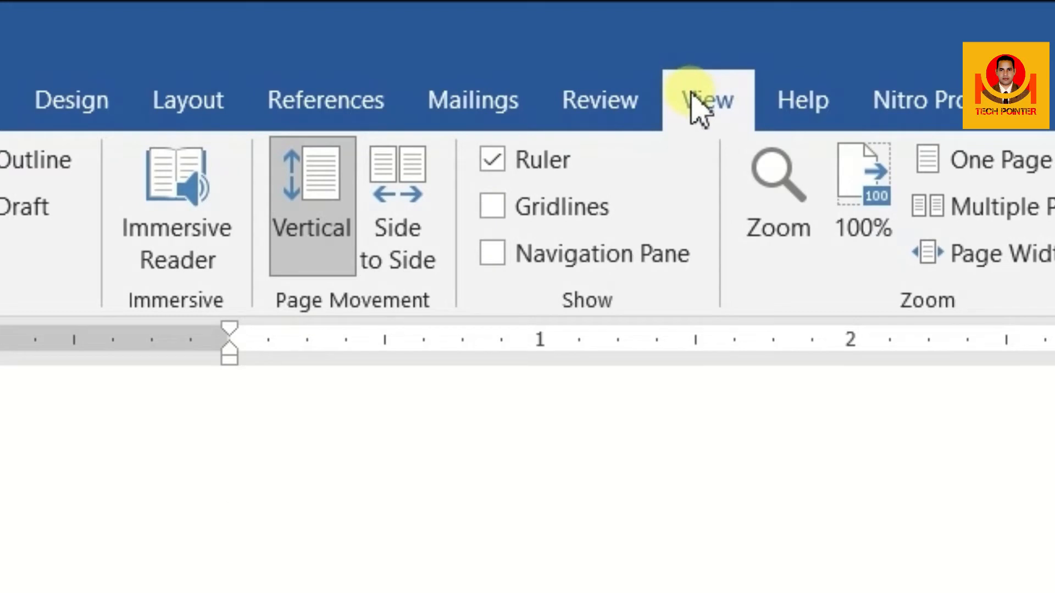
click(505, 161)
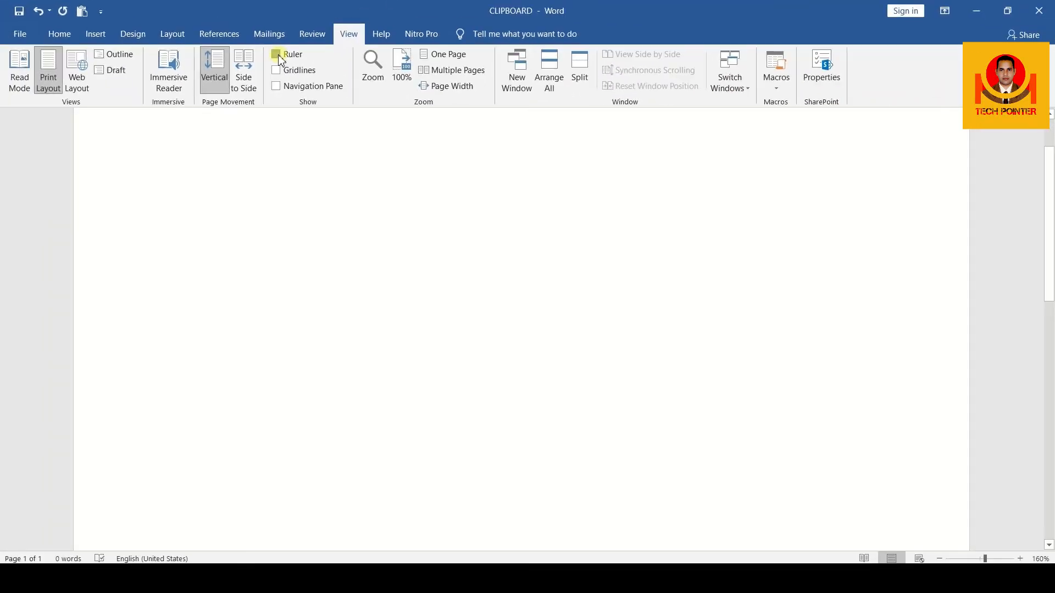
click(279, 57)
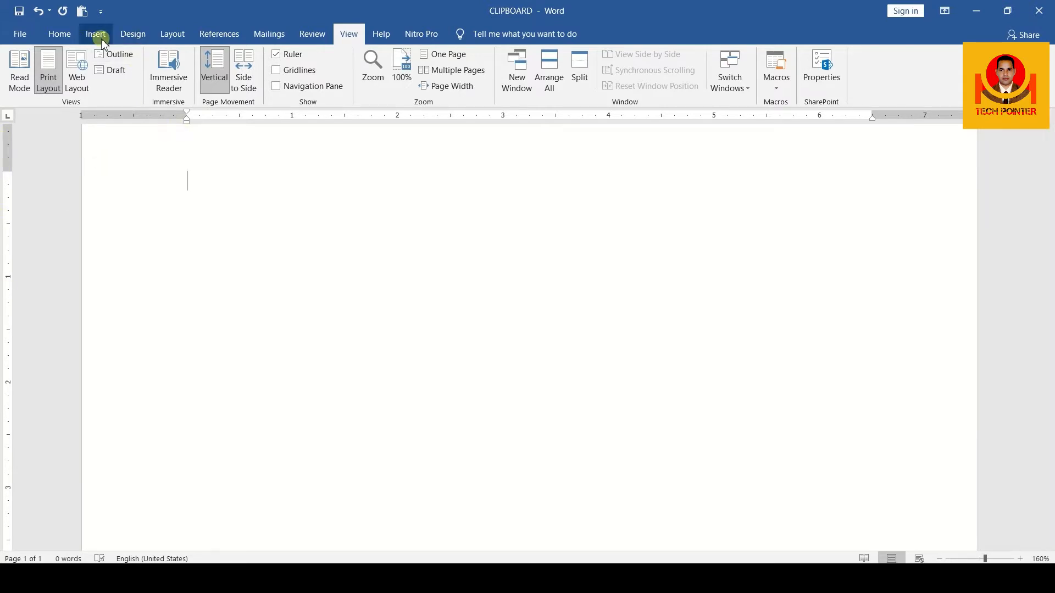
click(55, 33)
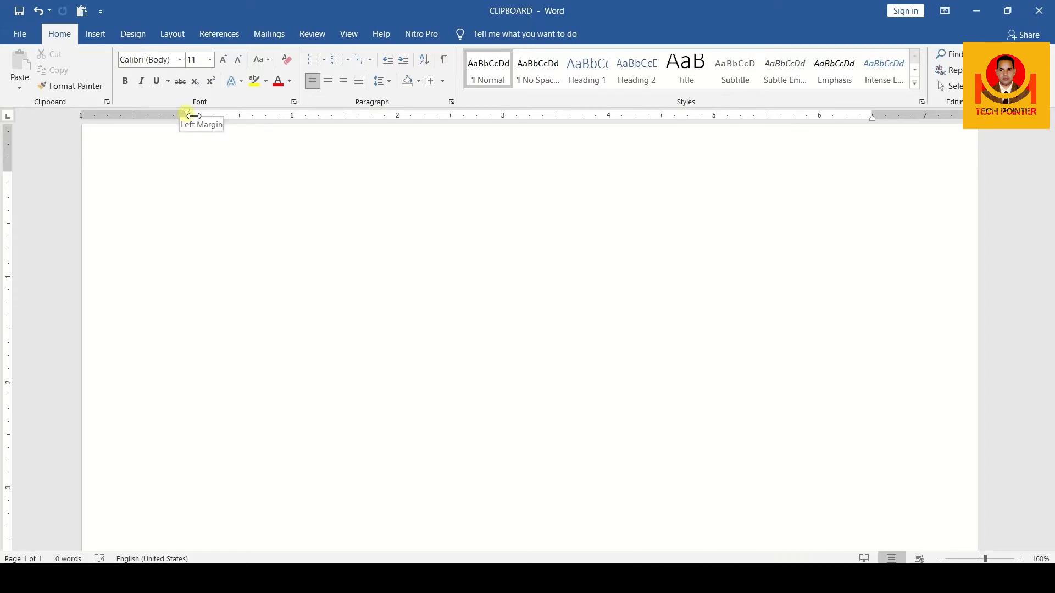
Narrow the page's left margin slightly on the ruler and adjust the bottom margin
mouse_move(194, 116)
mouse_down()
mouse_move(170, 116)
mouse_move(192, 116)
mouse_move(183, 116)
mouse_up()
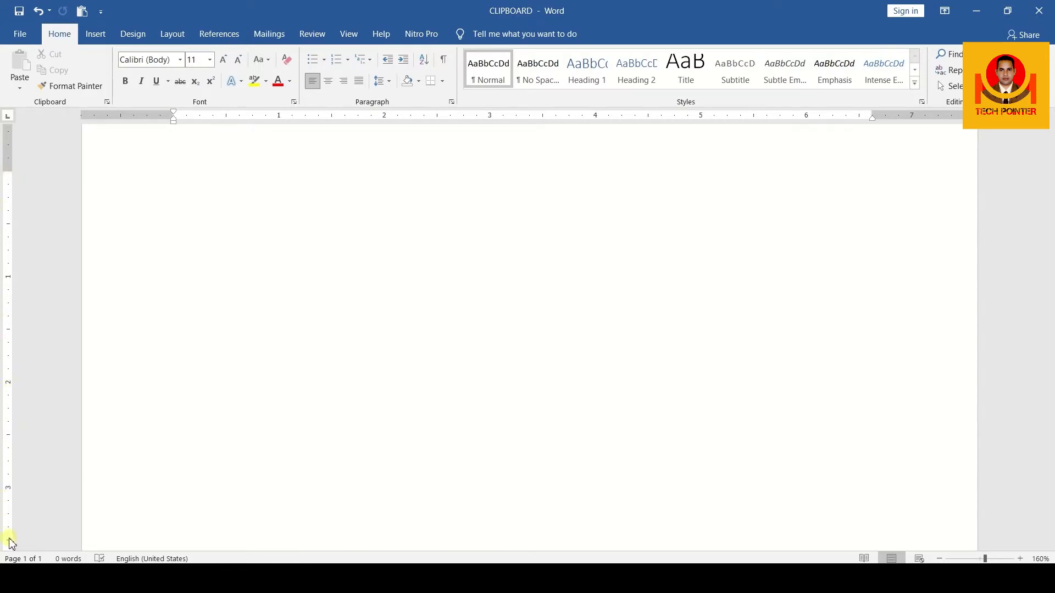
scroll(11, 516, down, 7)
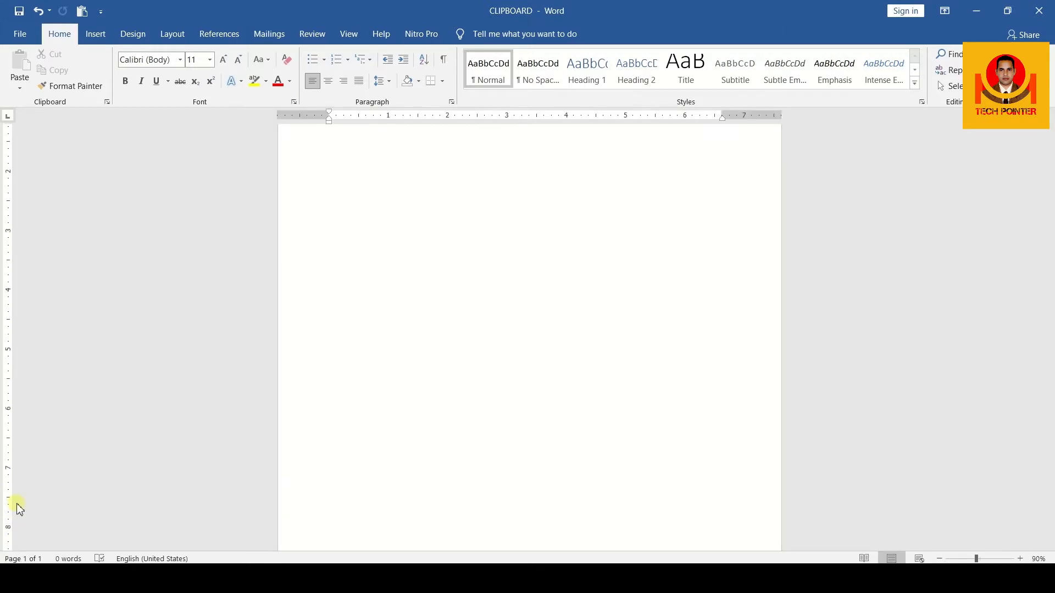
scroll(11, 500, down, 3)
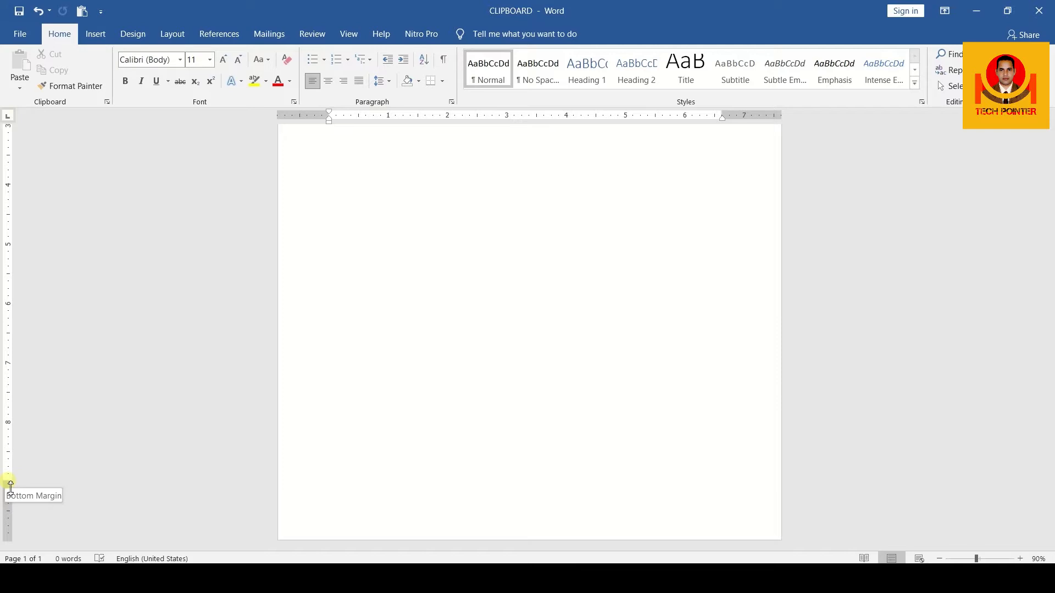
mouse_move(10, 484)
mouse_down()
mouse_move(10, 428)
mouse_move(16, 477)
mouse_up()
key(ctrl+Home)
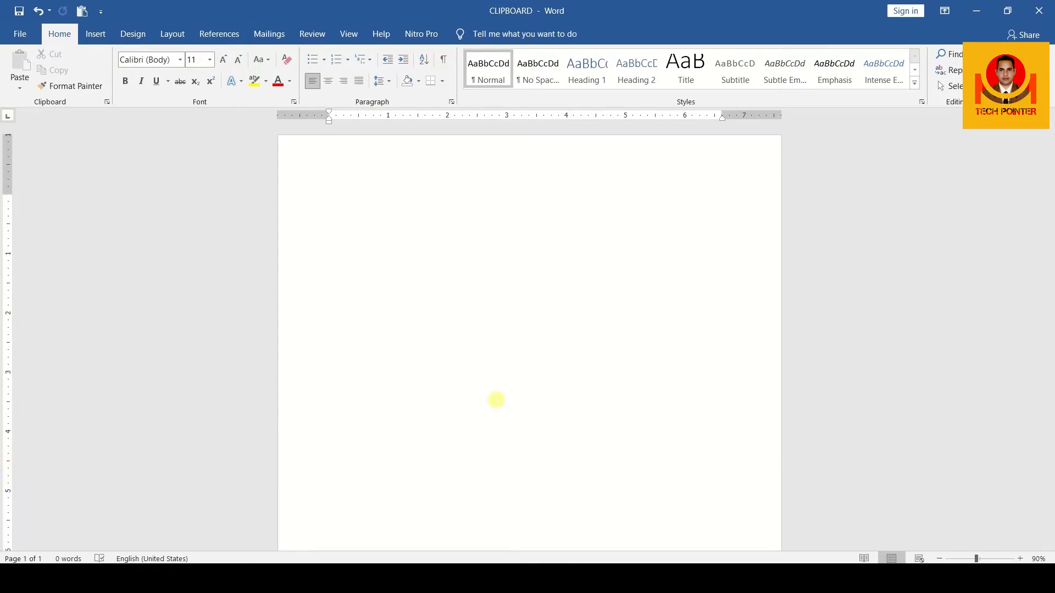
Generate three paragraphs of sample text in the blank document with =RAND(3)
scroll(496, 400, up, 6)
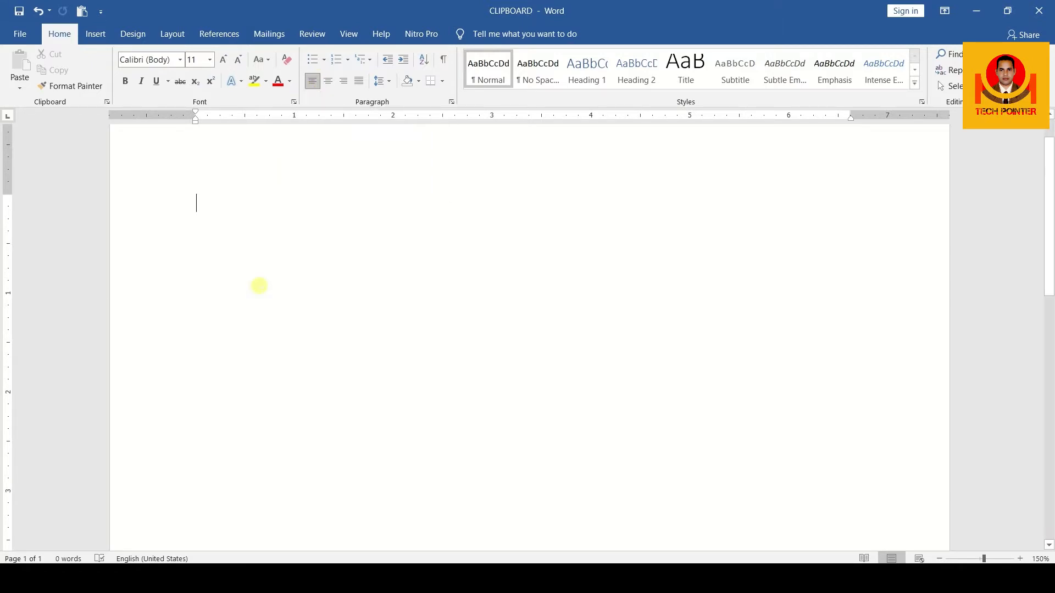
text(=RA)
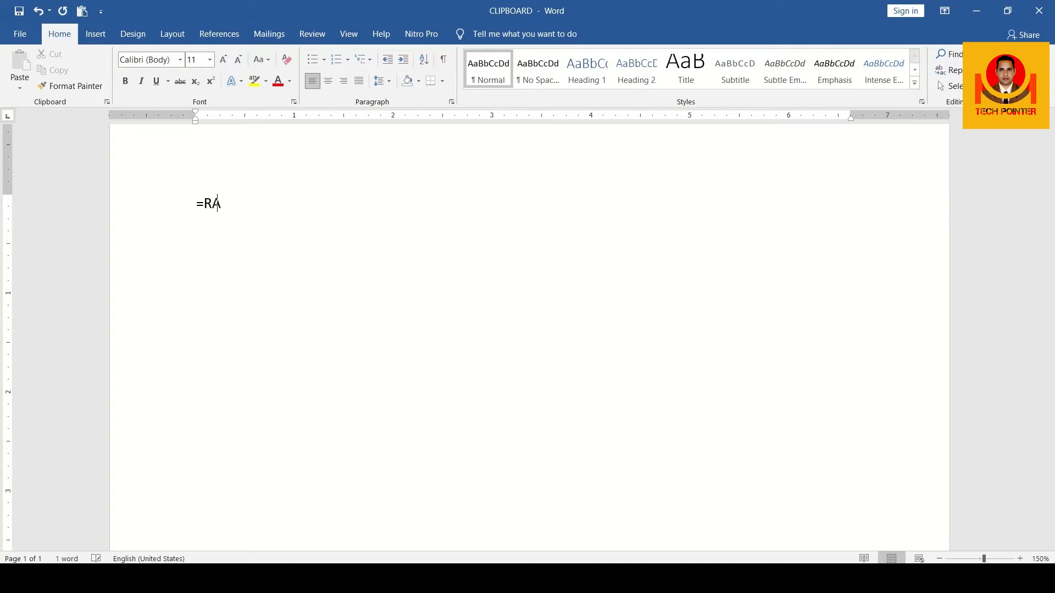
text(ND(3))
key(Return)
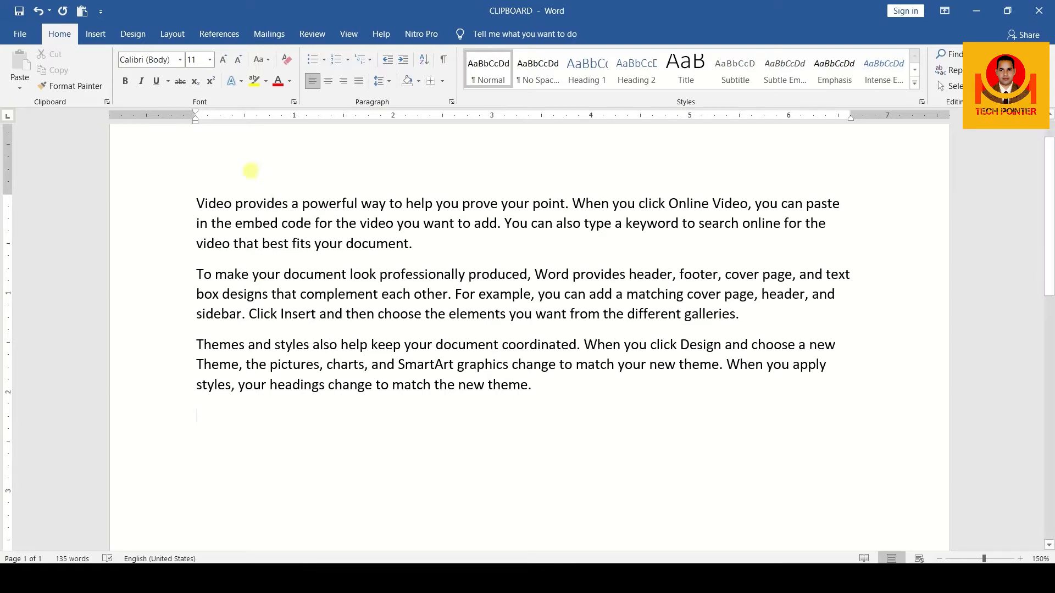
click(197, 203)
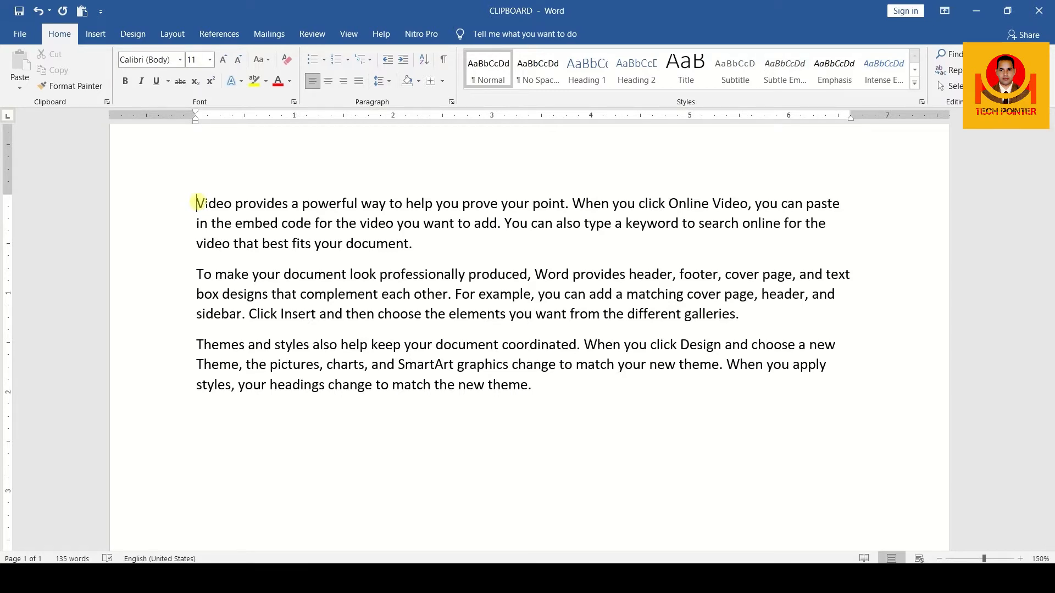
drag(198, 204, 735, 314)
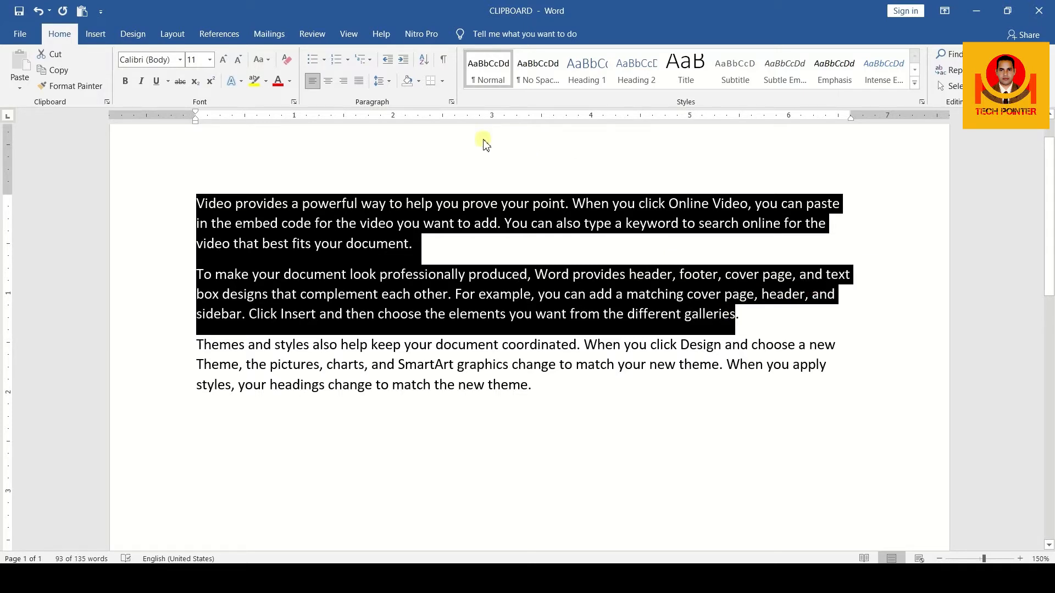
click(473, 243)
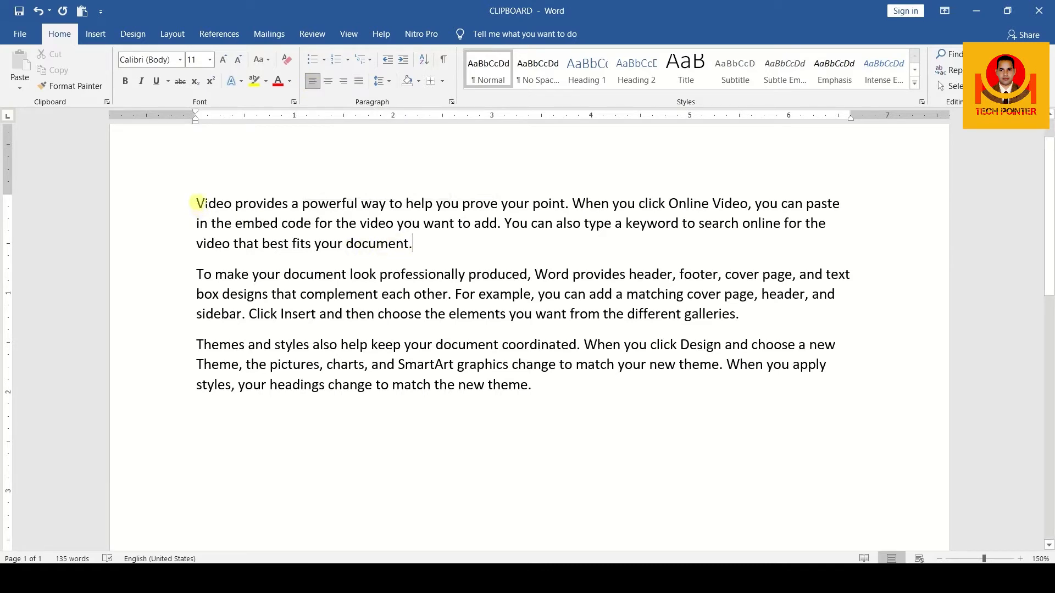
Insert three blank lines above the first paragraph and enter FHKJHDFHKJ on the topmost one
click(196, 203)
key(Return)
key(Return)
key(Return)
click(193, 192)
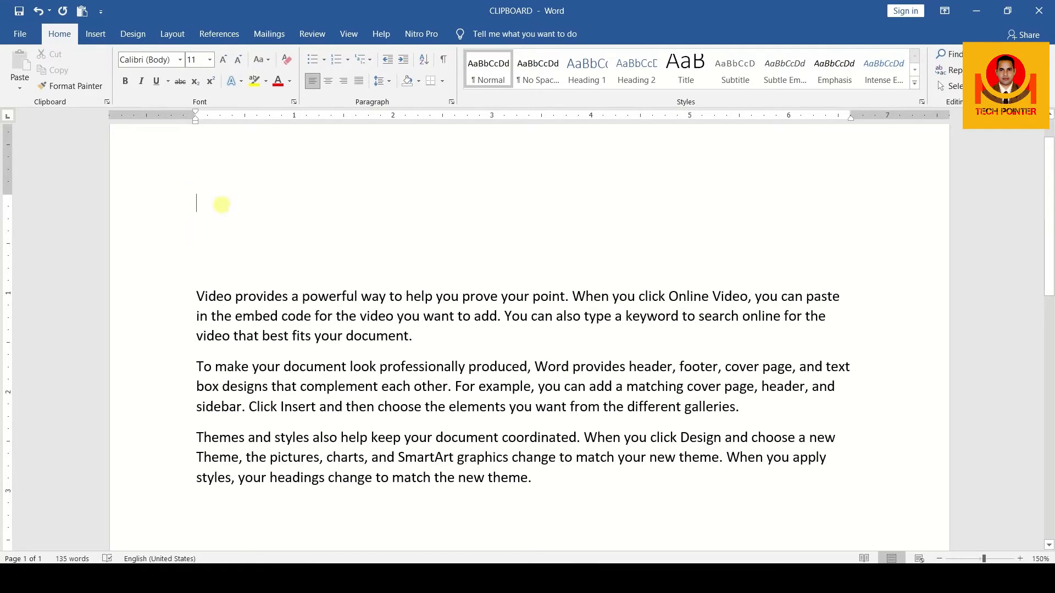
text(FHKJHDFHKJ)
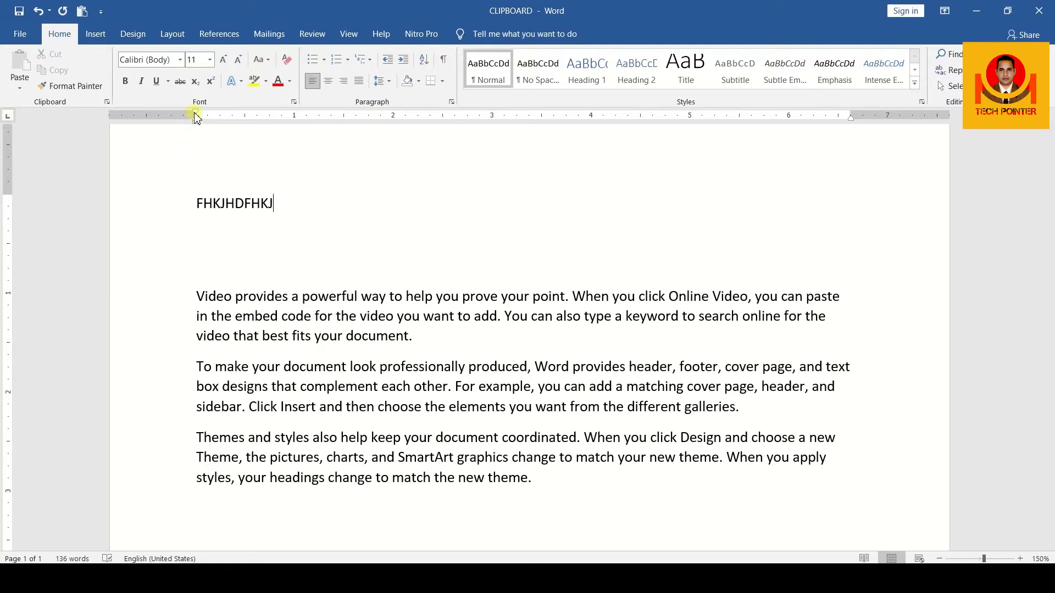
Center the FHKJHDFHKJ line between the page margins
drag(196, 116, 196, 115)
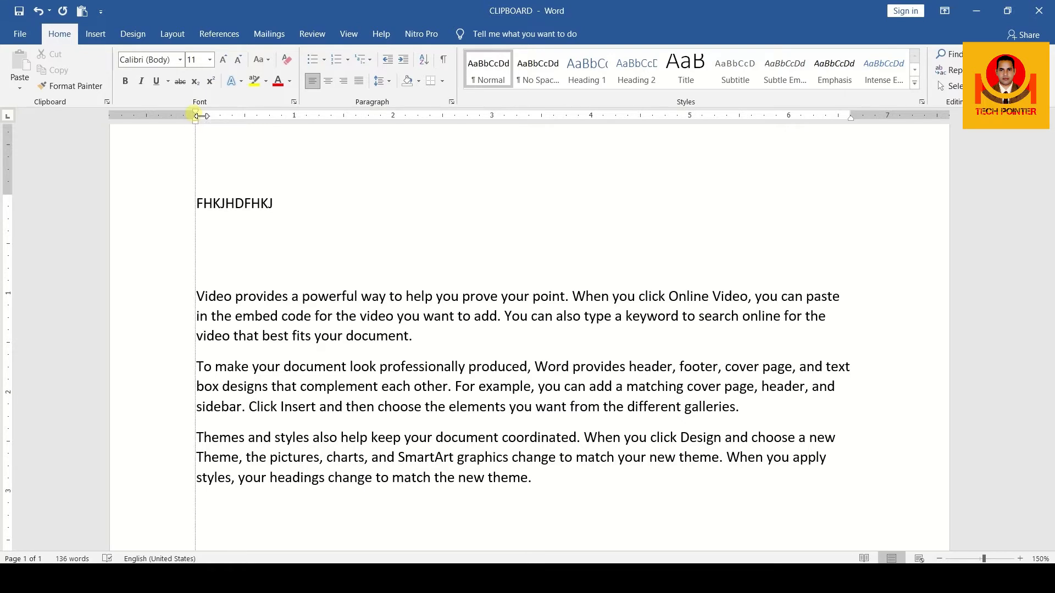
drag(196, 116, 196, 115)
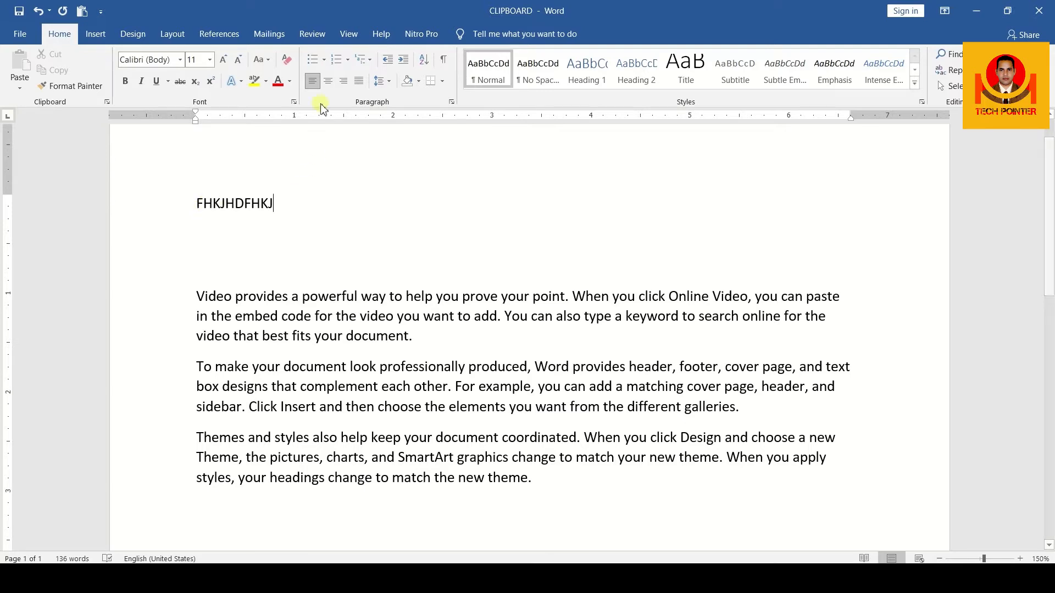
click(328, 81)
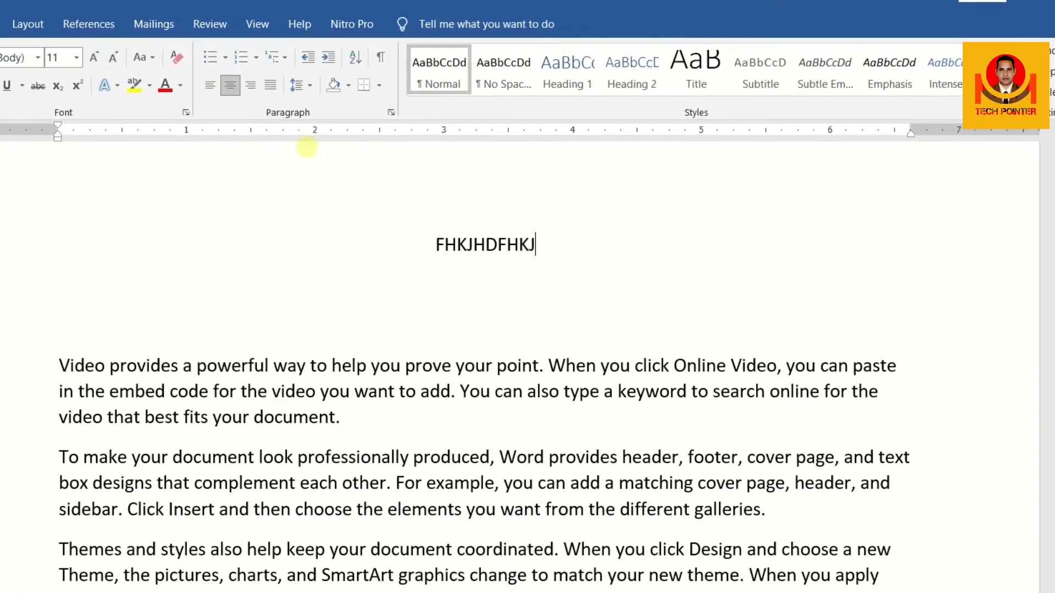
drag(428, 244, 553, 244)
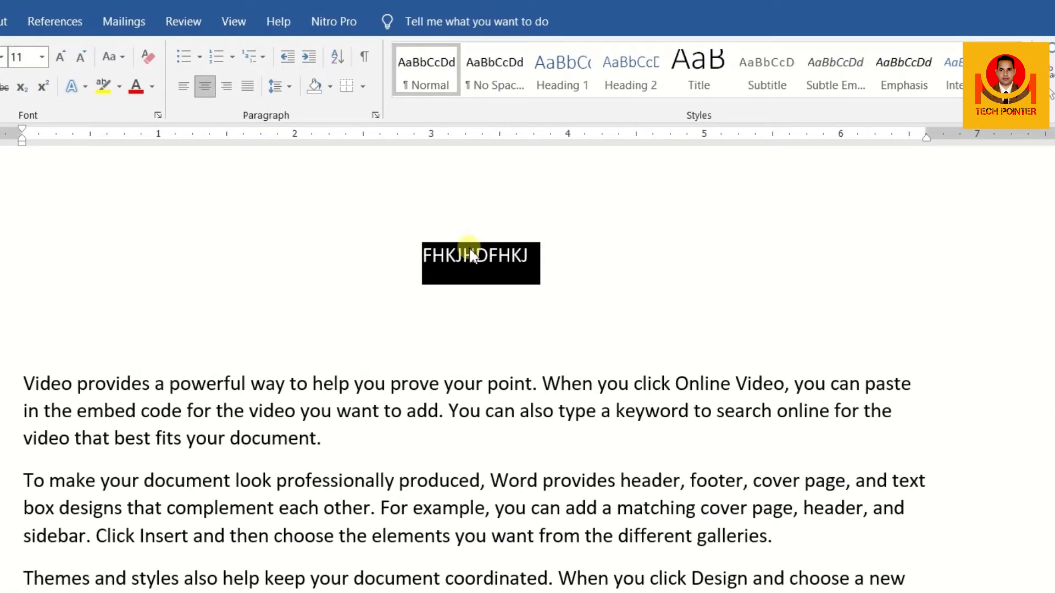
click(470, 253)
Add the line FDJKHSDFHJK below the centered FHKJHDFHKJ line and align it right
click(546, 254)
key(Return)
text(FDJKHSDFHJK)
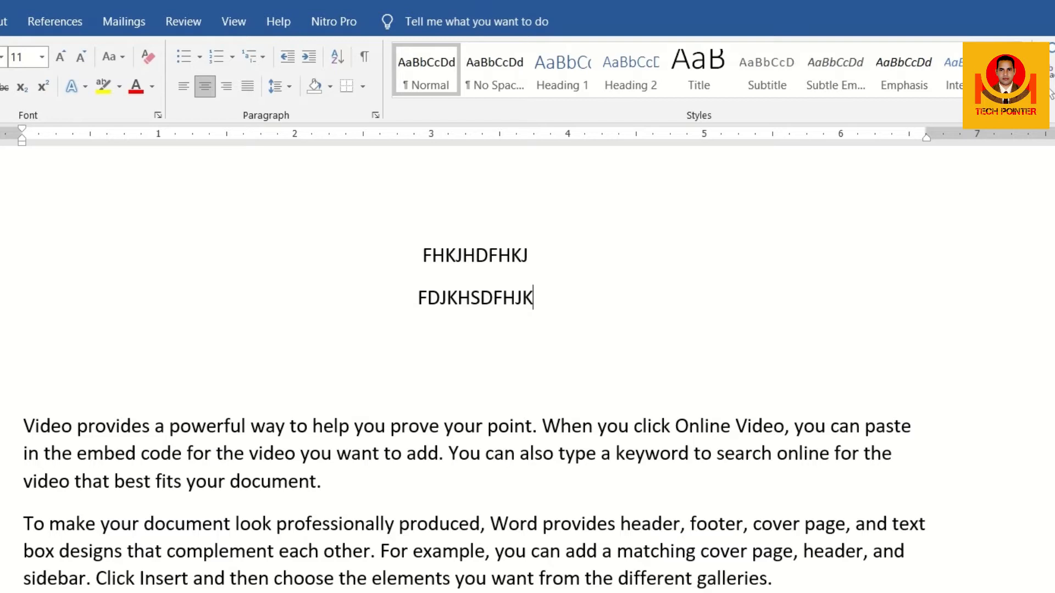
click(237, 89)
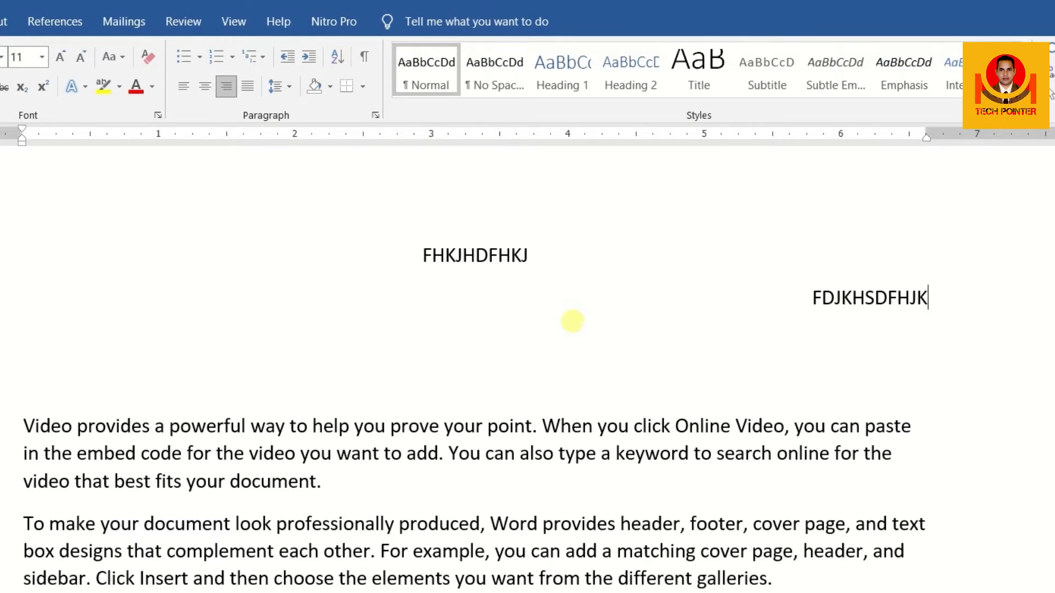
Add a right-aligned line reading DATE-2021 below FDJKHSDFHJK and start a new line after it
key(Return)
text(DATE-)
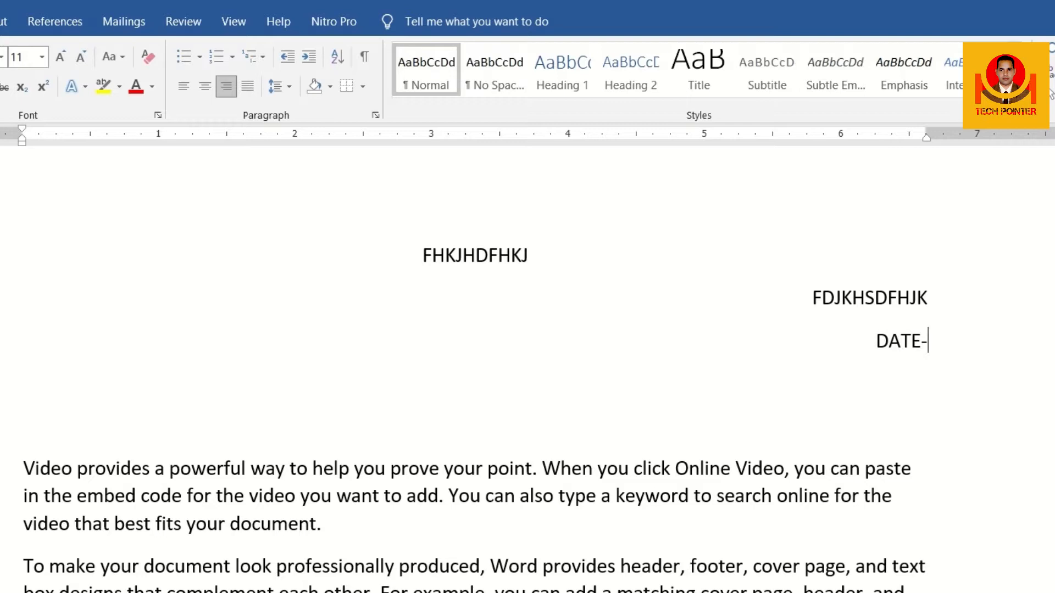
text(2020)
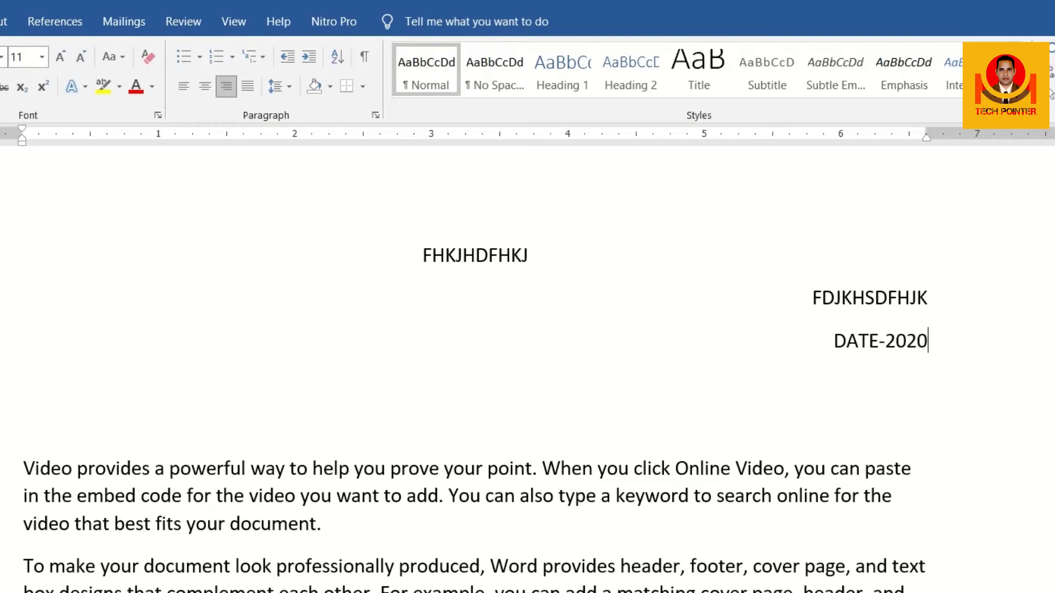
key(BackSpace)
text(1)
key(Return)
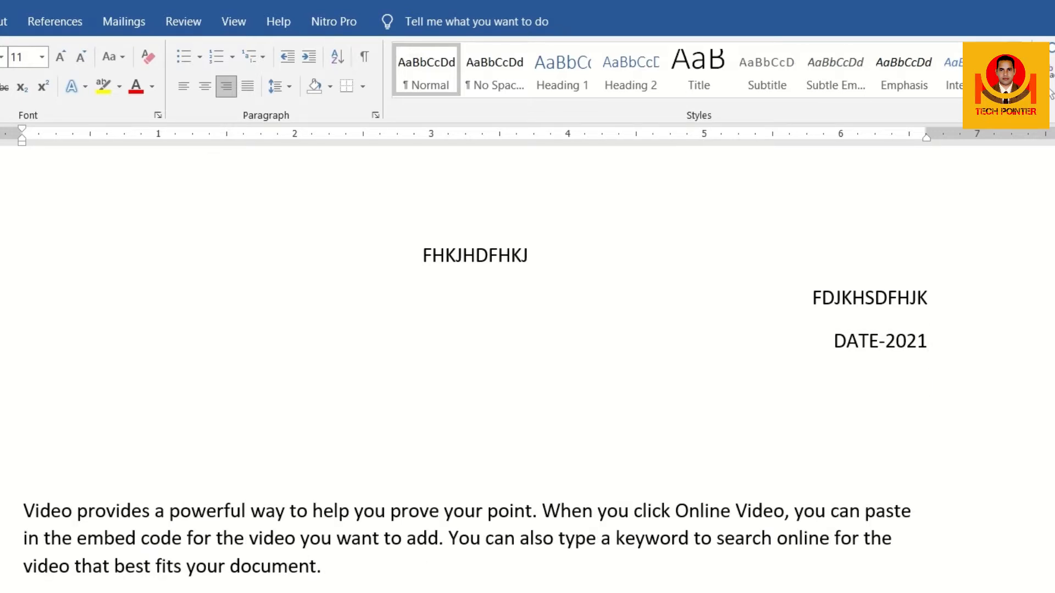
Try center alignment and right alignment on the paragraph starting with "Video provides"
scroll(523, 368, down, 2)
scroll(523, 368, down, 8)
scroll(254, 266, up, 4)
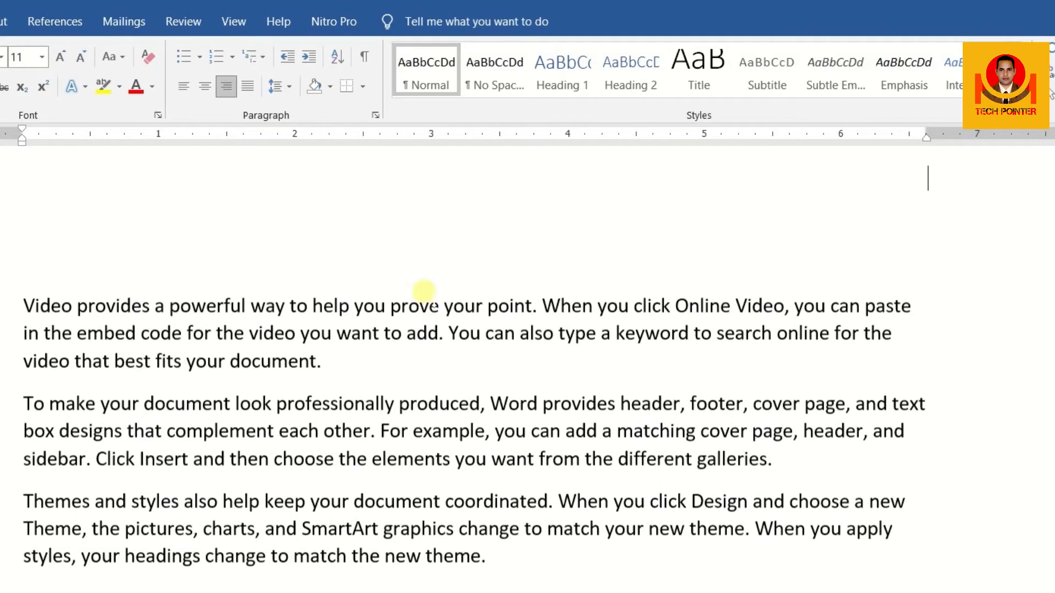
drag(19, 301, 335, 362)
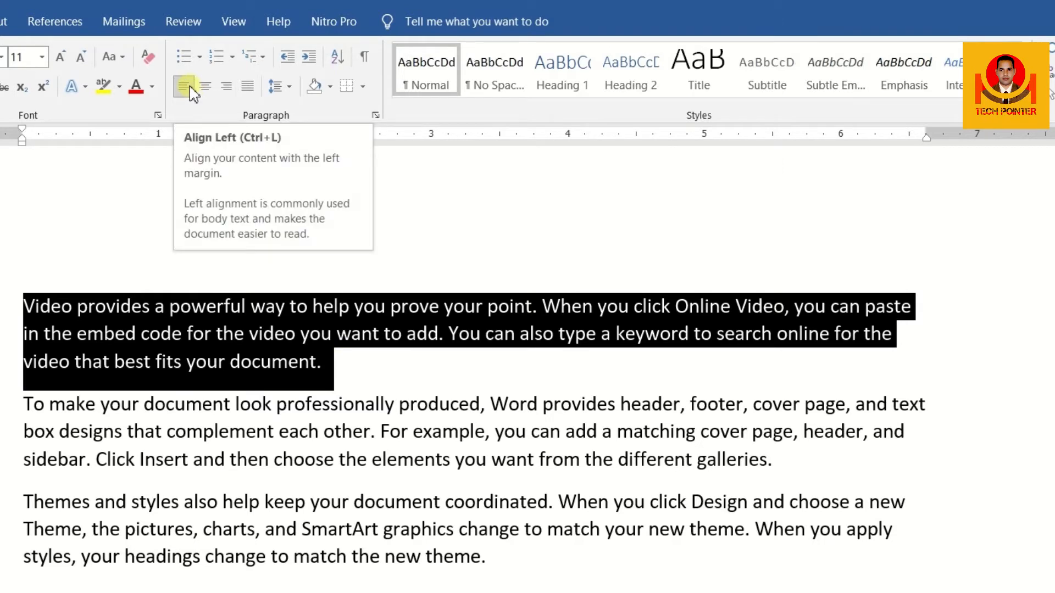
click(205, 86)
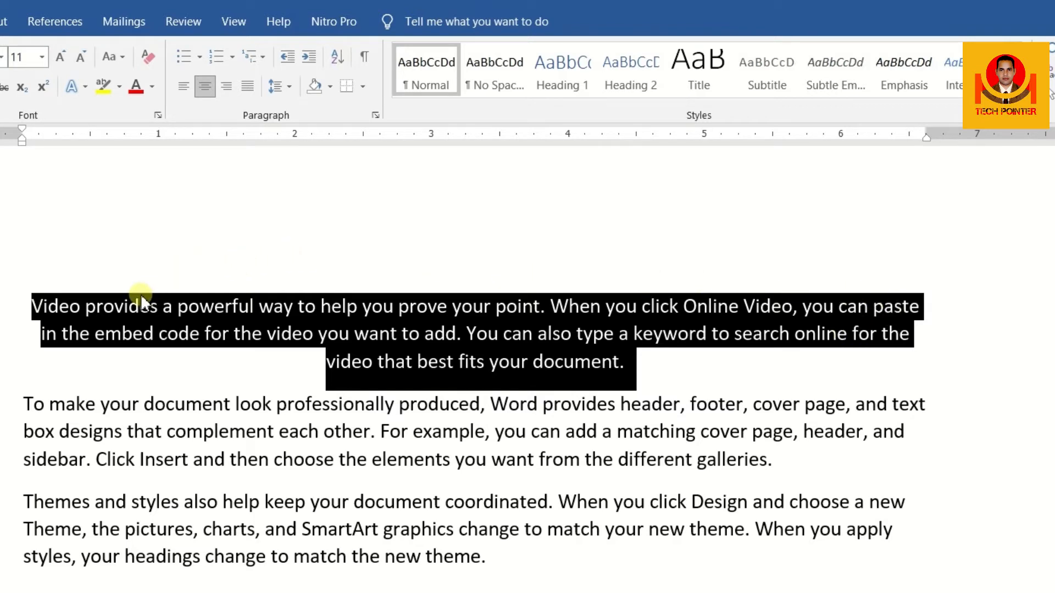
click(225, 87)
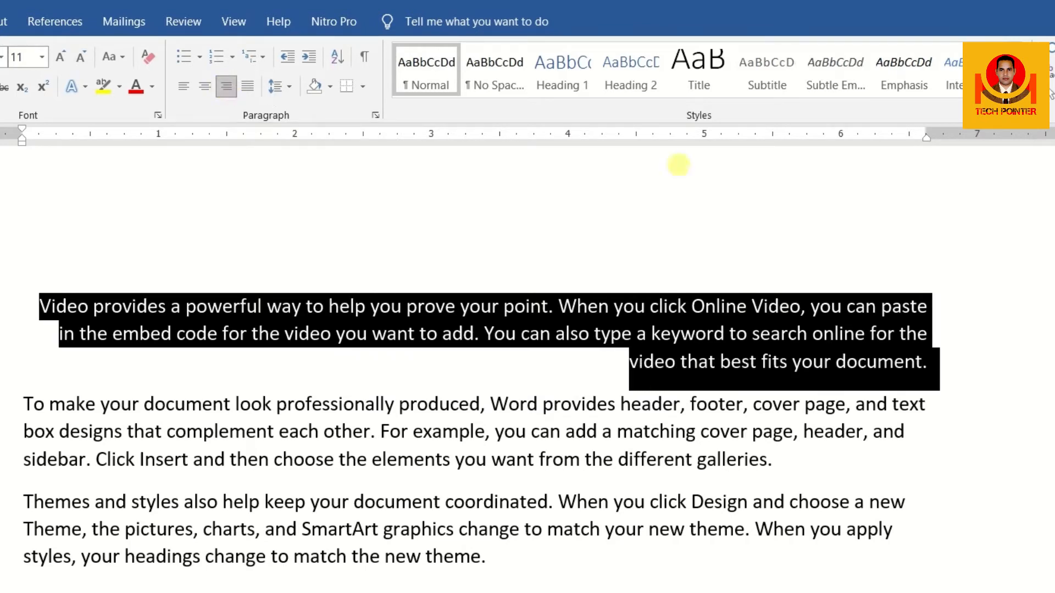
click(935, 305)
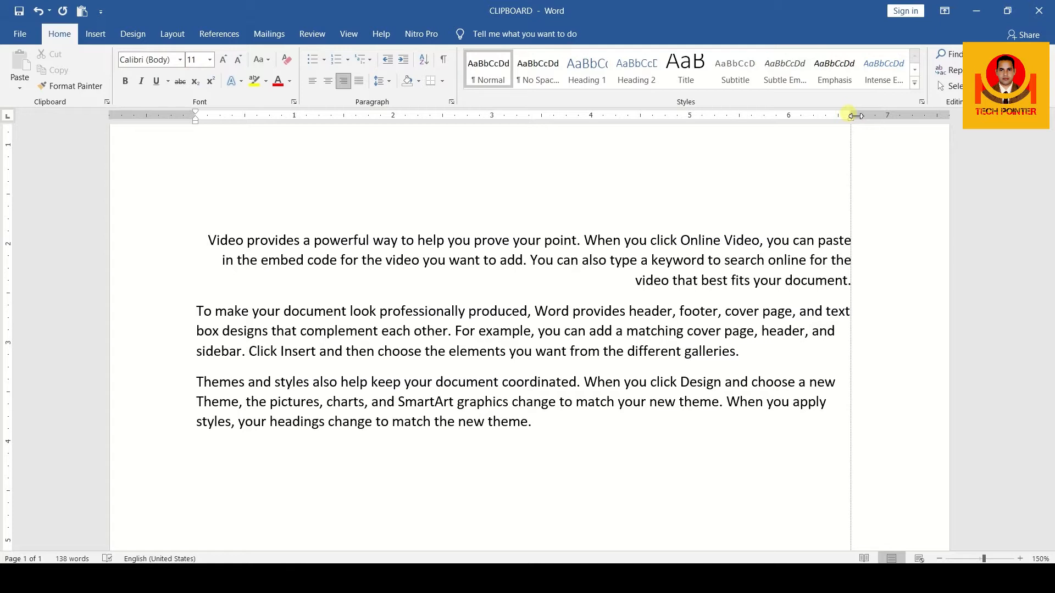
Justify the paragraph starting with "Video provides" between the left and right margins
drag(853, 116, 853, 116)
drag(196, 116, 197, 119)
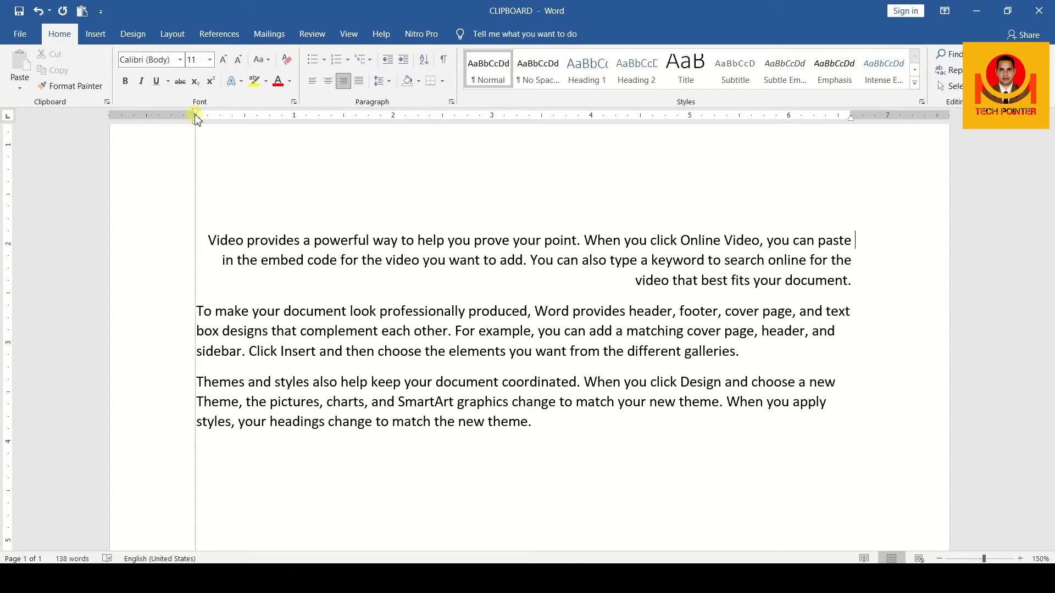
drag(196, 119, 197, 120)
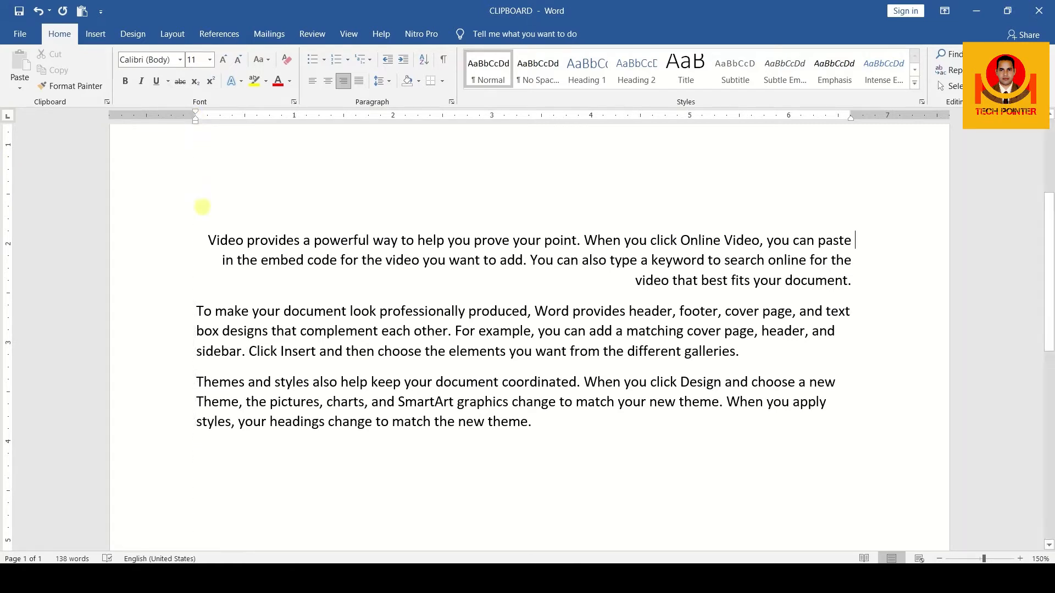
drag(207, 240, 853, 279)
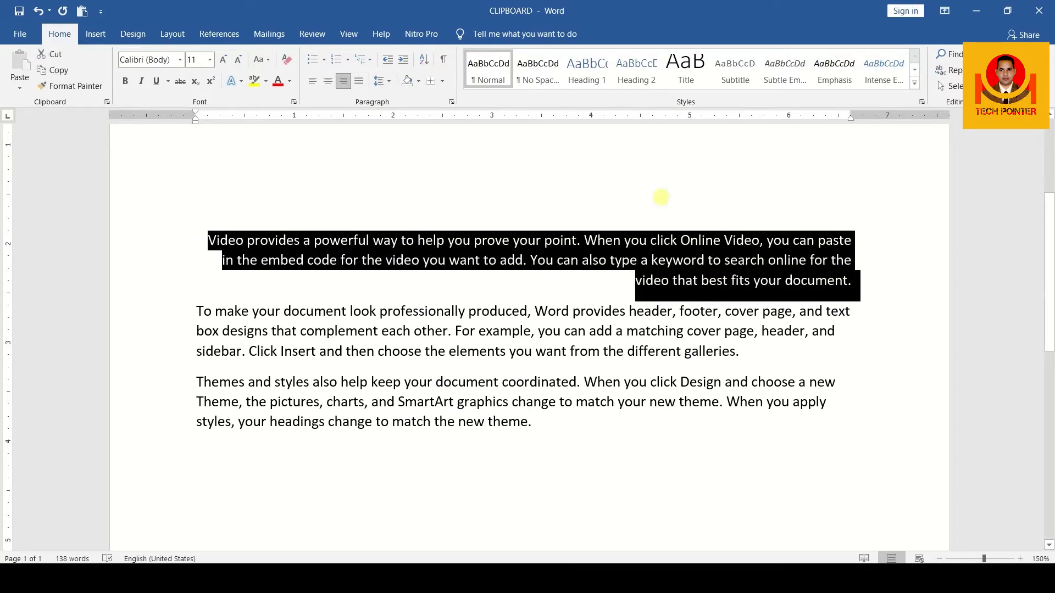
click(359, 81)
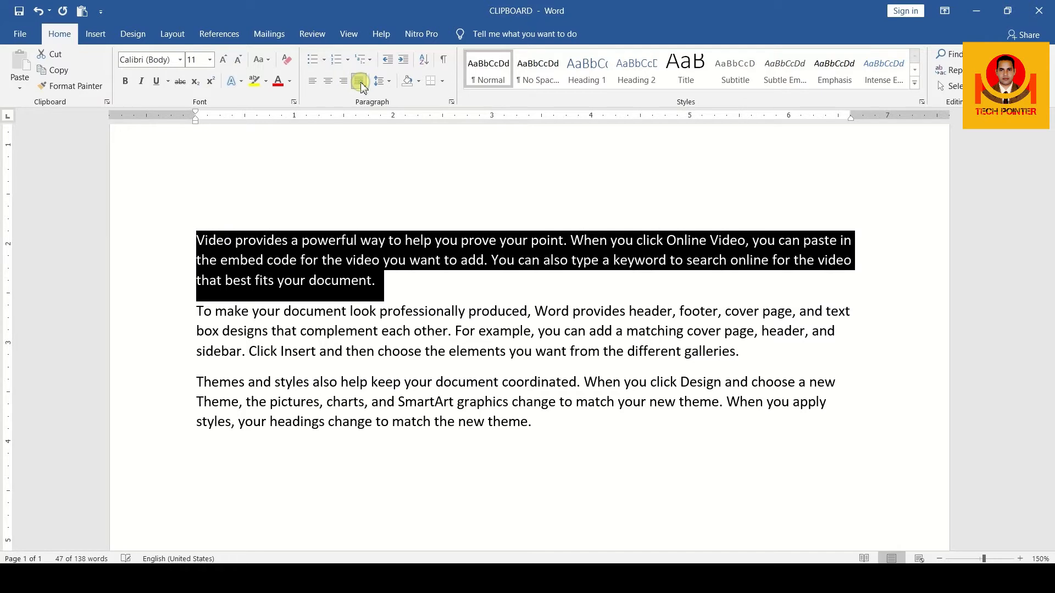
click(202, 239)
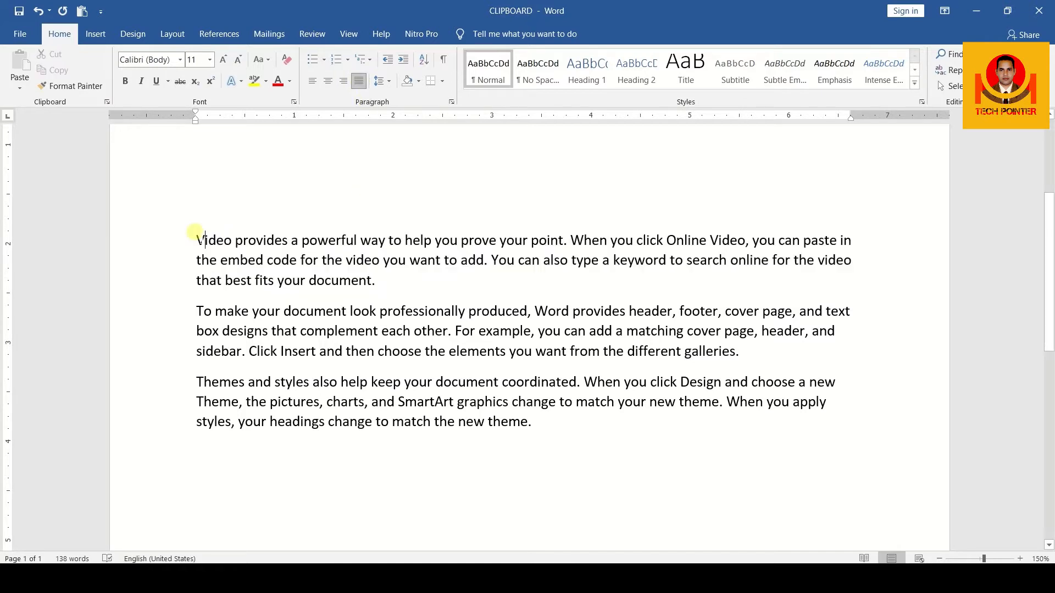
Examine how the lines of the justified first paragraph meet the left and right margins
drag(196, 237, 841, 259)
click(841, 260)
drag(193, 280, 394, 286)
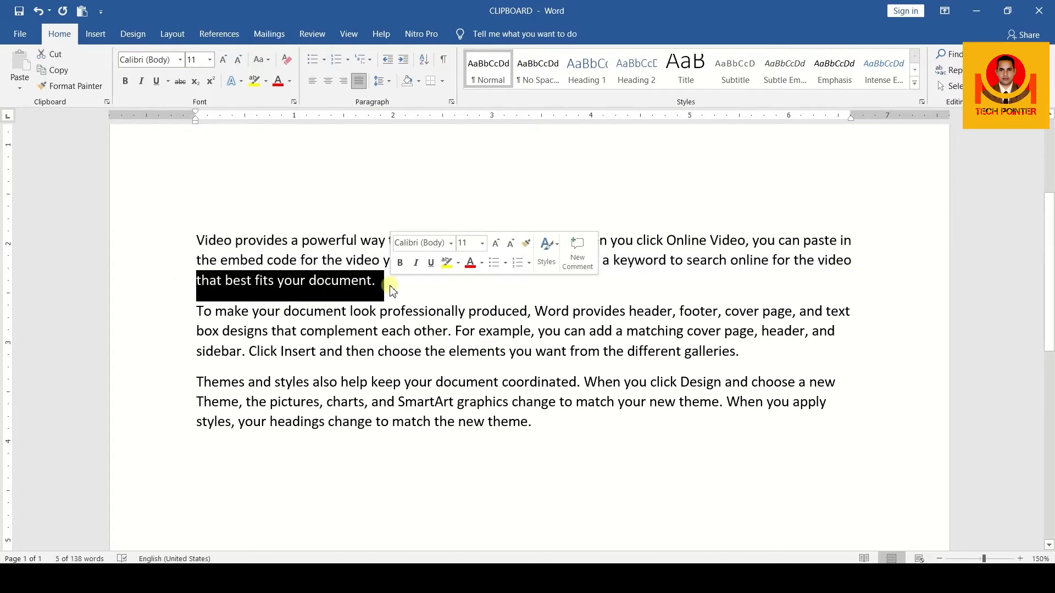
click(195, 280)
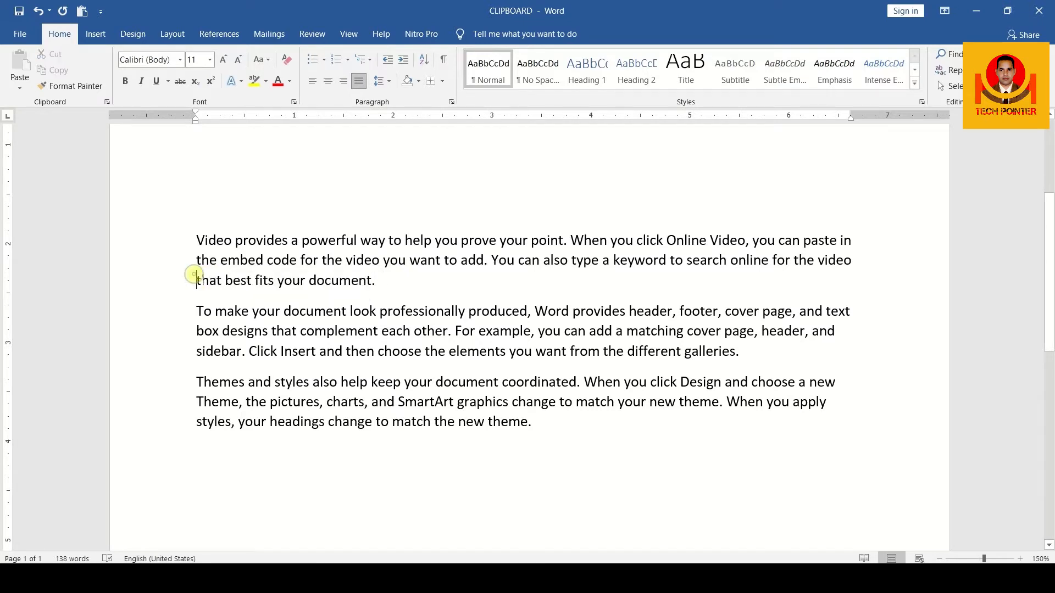
triple_click(197, 280)
scroll(256, 285, up, 3)
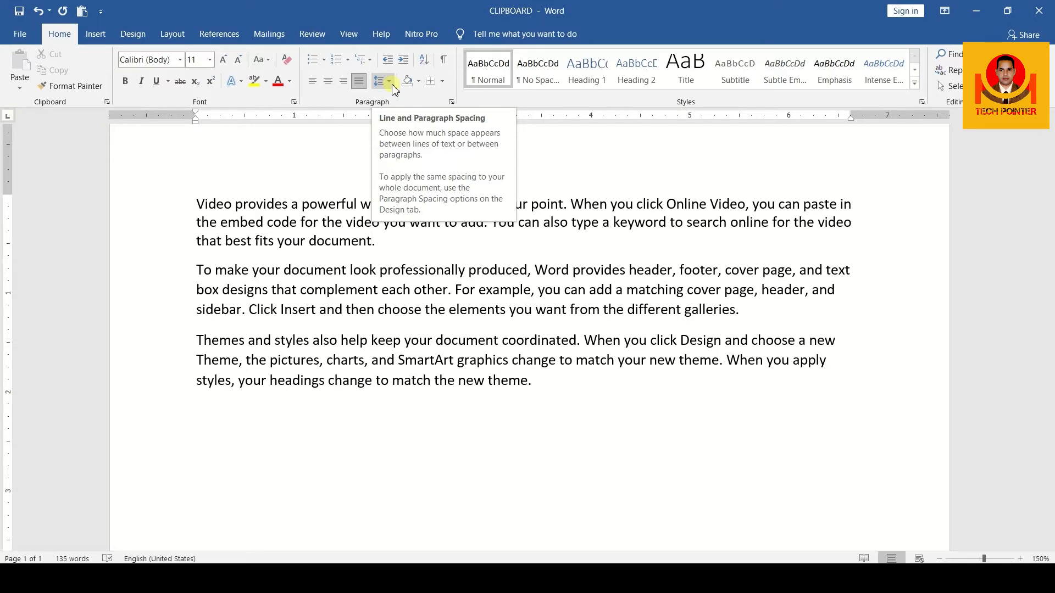
Try a line spacing of 2.5 on the paragraph starting with "Video provides"
drag(197, 204, 369, 238)
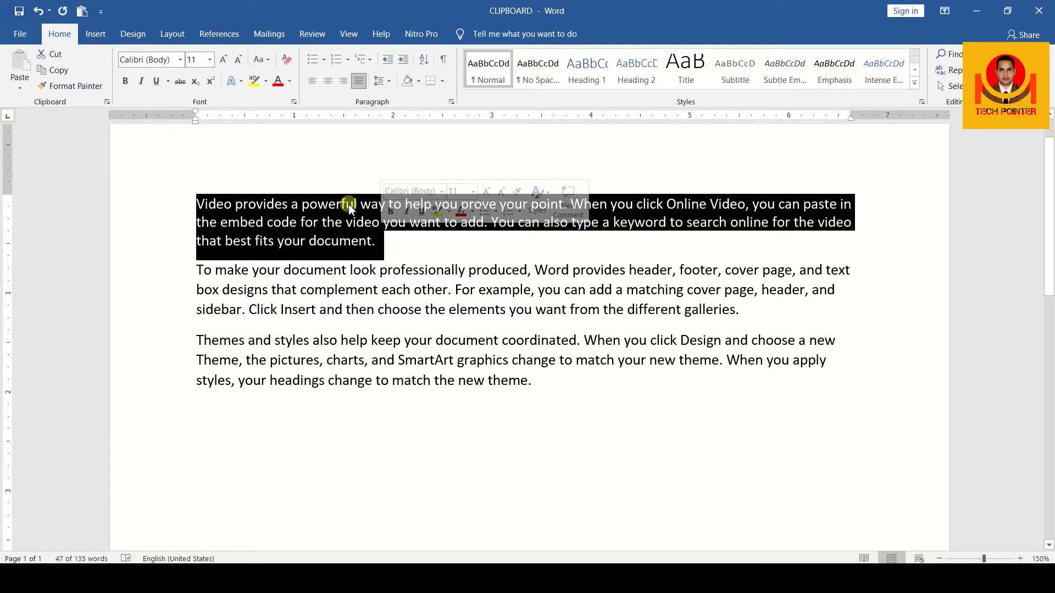
click(387, 82)
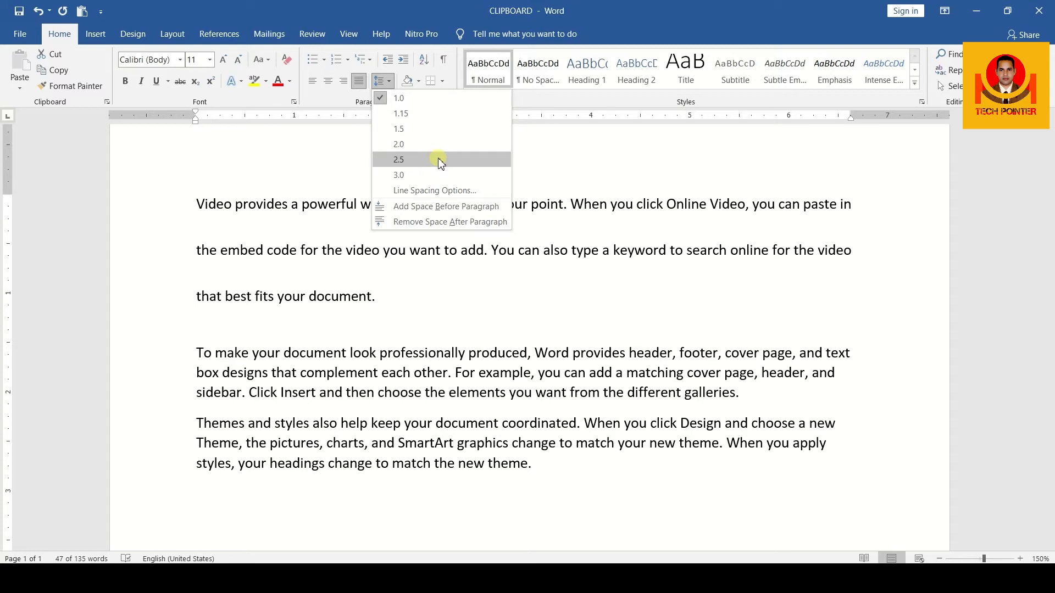
click(399, 159)
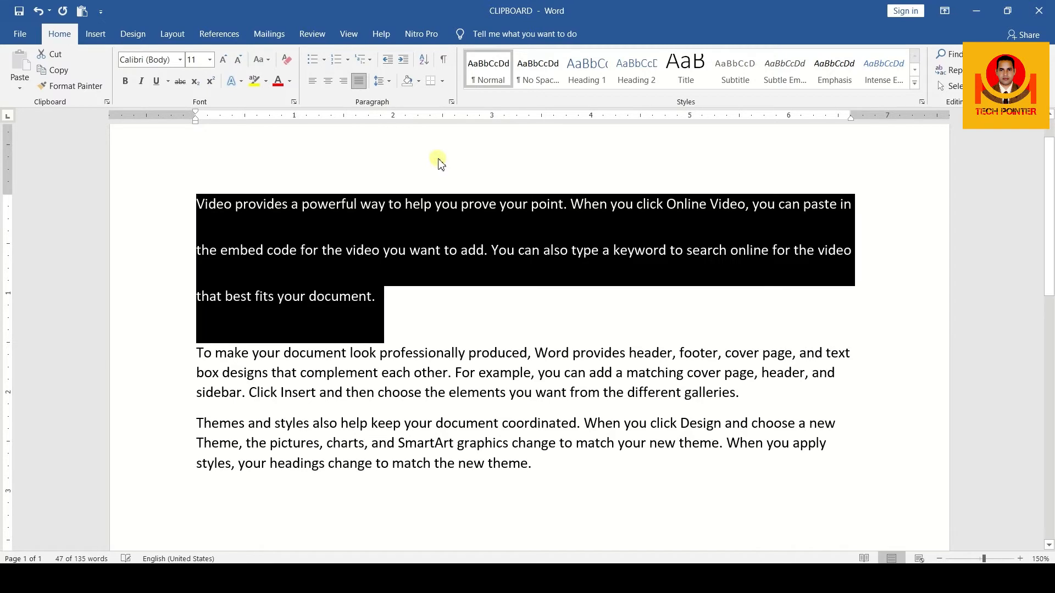
click(387, 302)
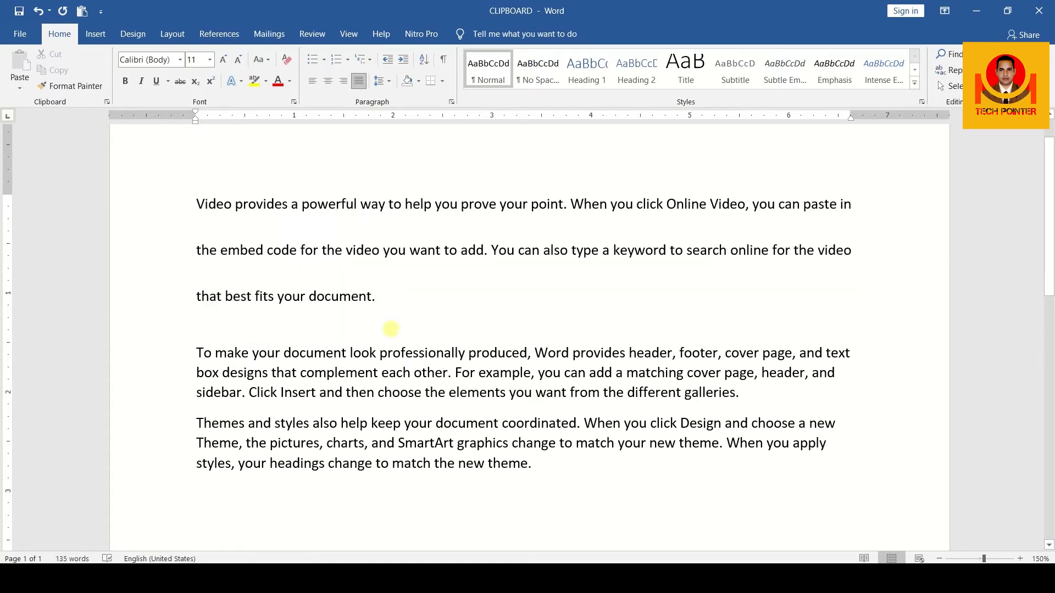
Select all the text in the document and open its line spacing choices
click(545, 464)
drag(545, 465, 198, 203)
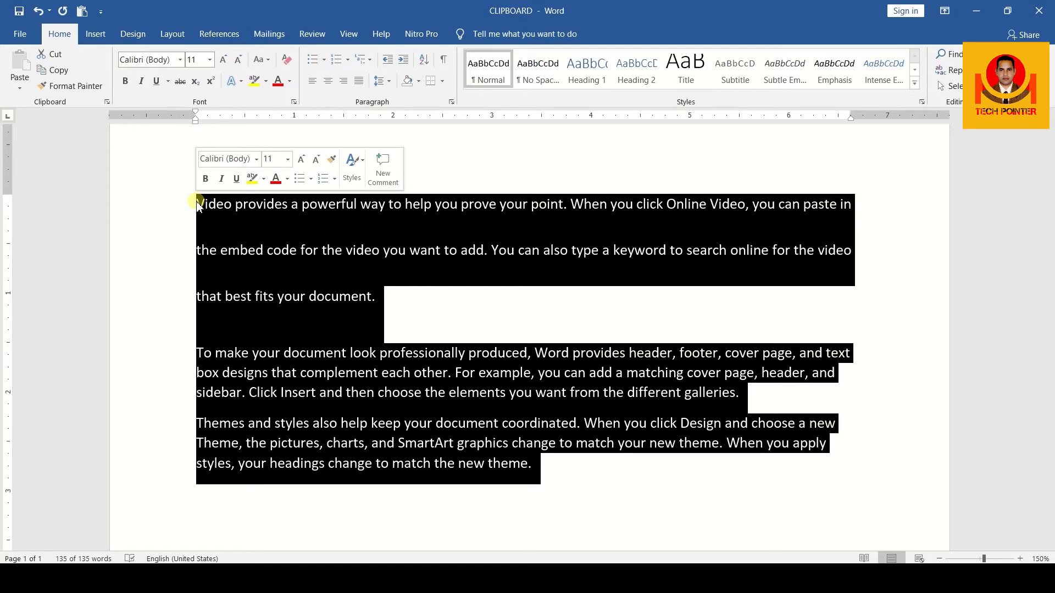
click(426, 299)
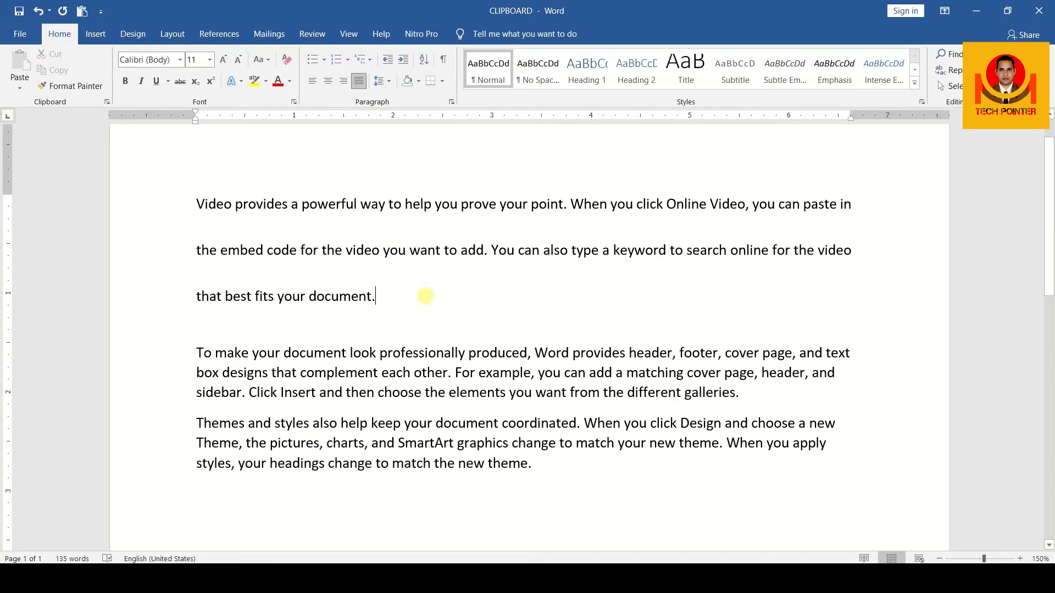
key(ctrl+a)
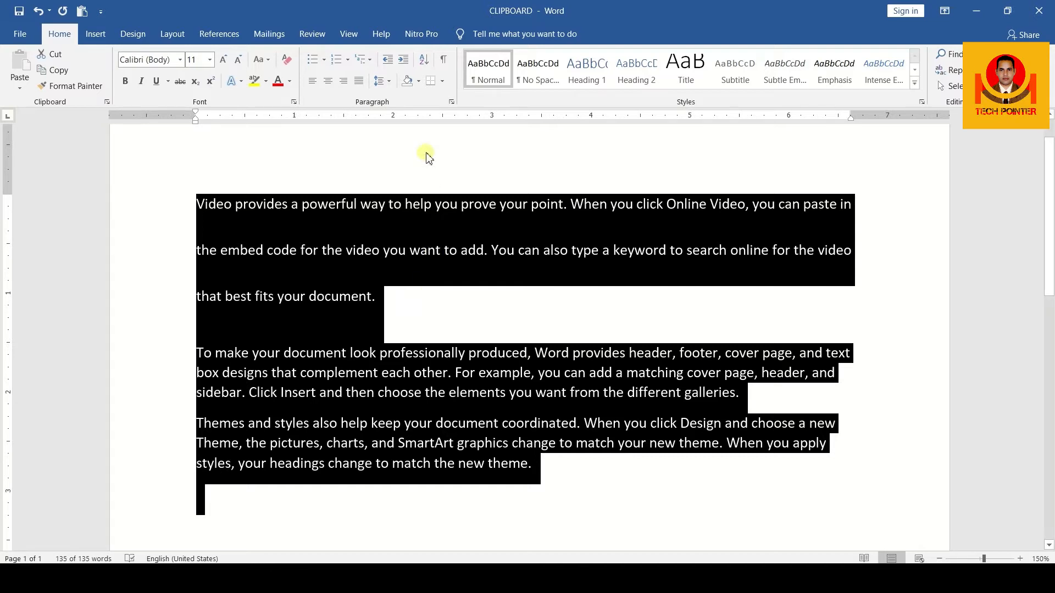
click(389, 82)
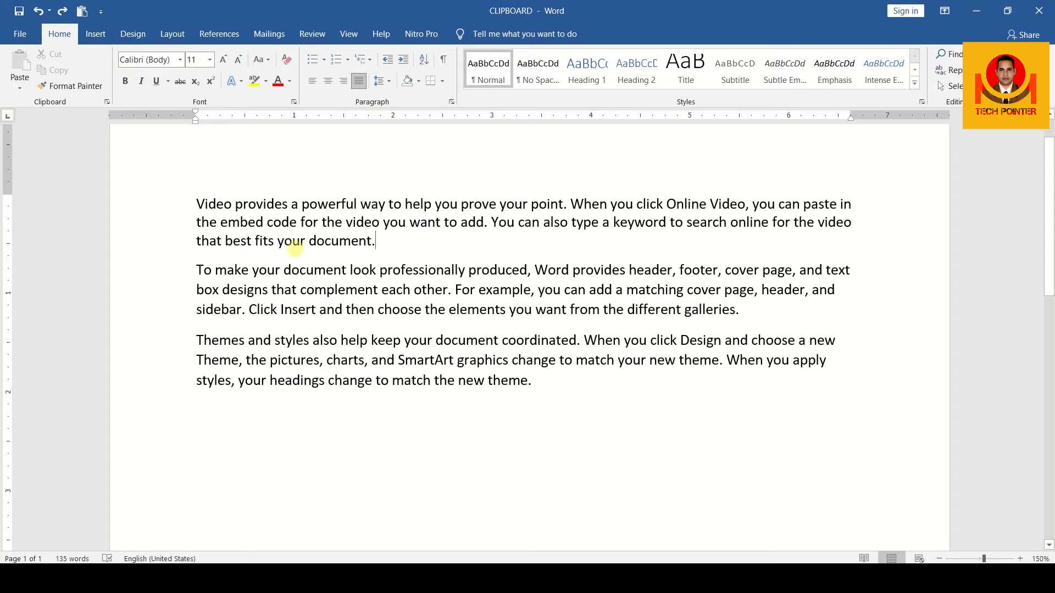
Try adding space before the paragraph starting with "To make your document"
click(194, 271)
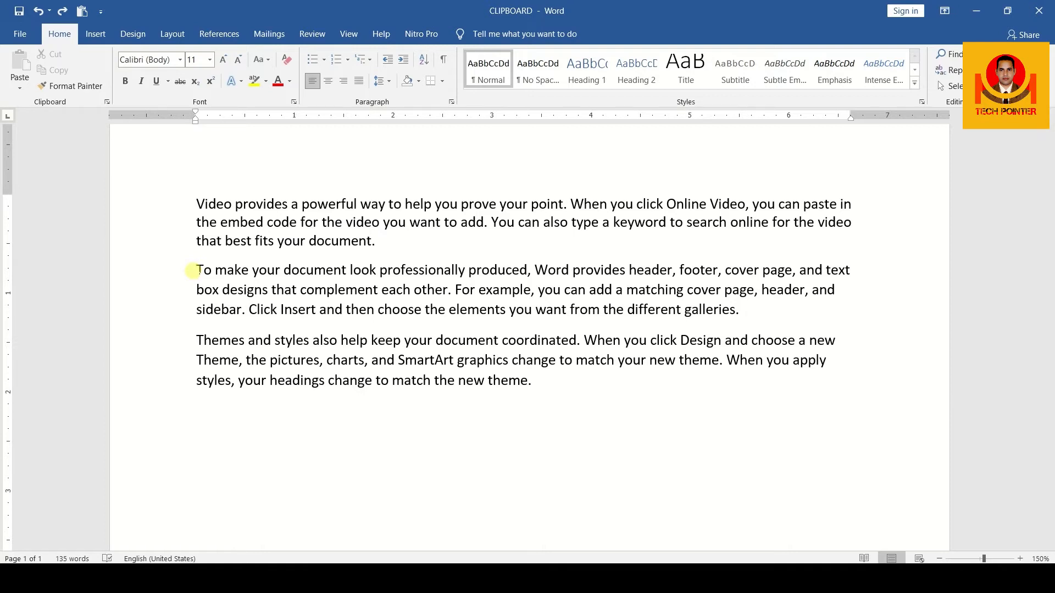
click(389, 81)
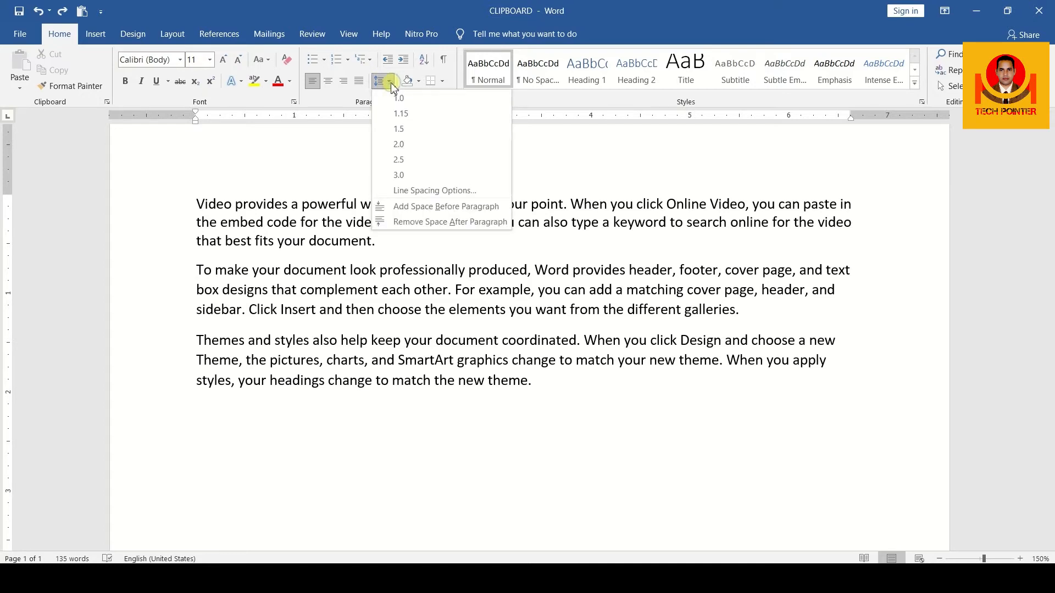
click(440, 207)
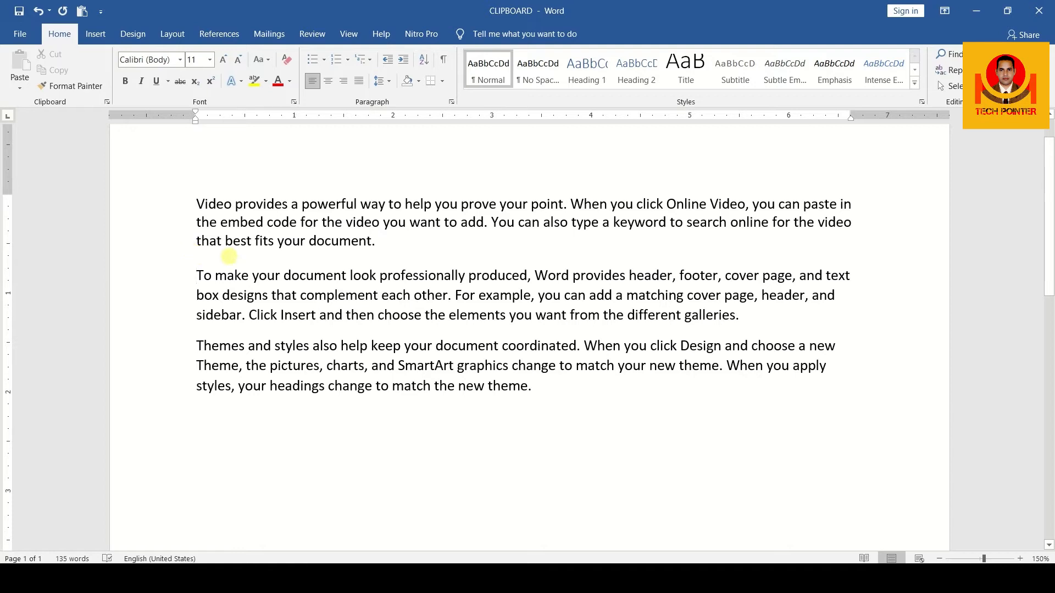
Insert one empty line between the first and second paragraphs
click(386, 240)
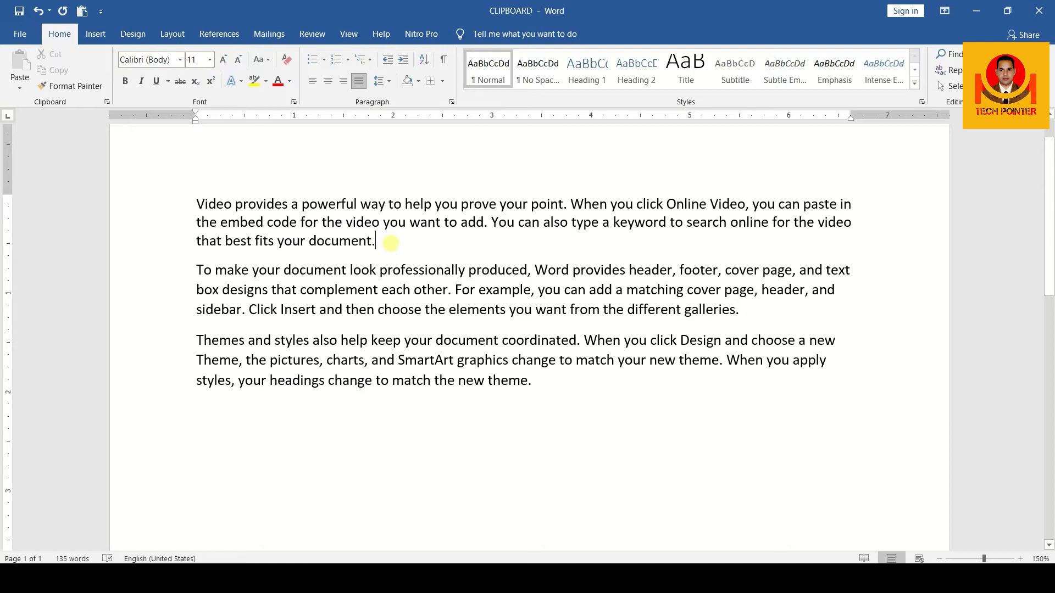
key(Return)
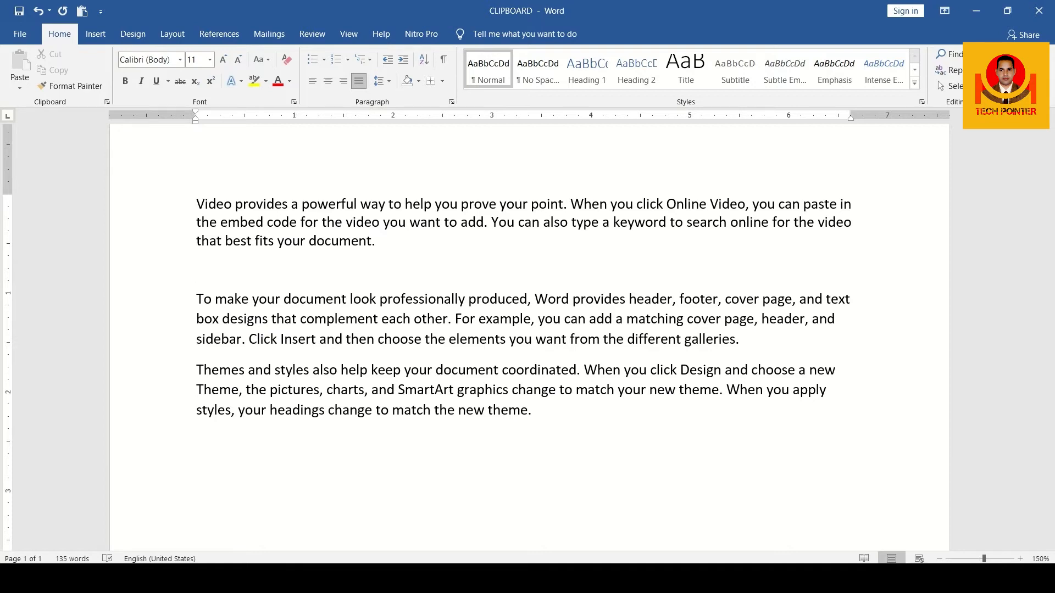
key(Return)
key(BackSpace)
Reduce the empty line's font size in steps to 4 and smaller, and delete the line
click(235, 60)
click(236, 60)
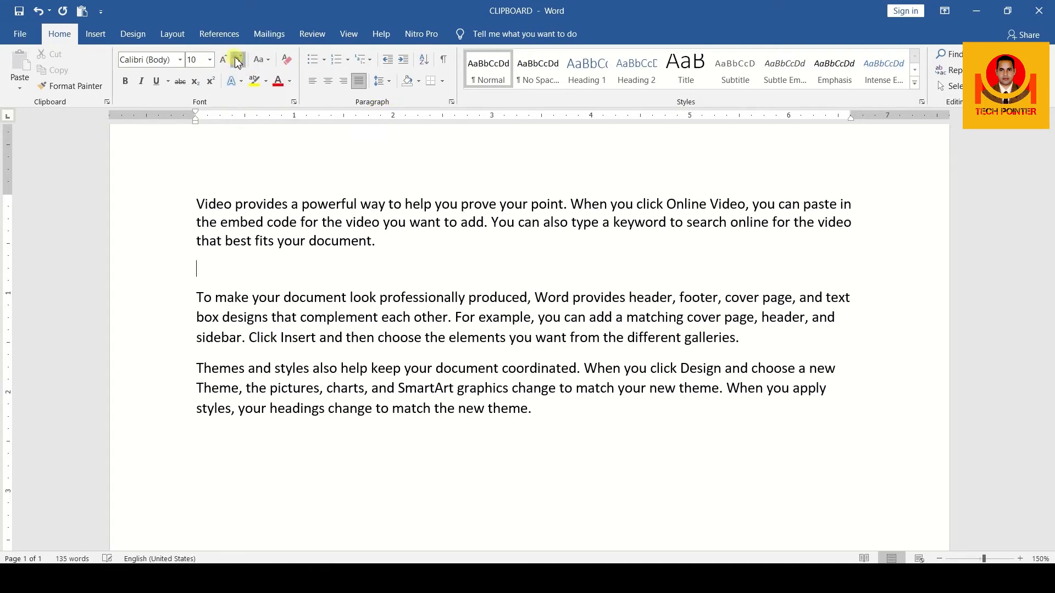
click(237, 60)
click(238, 60)
click(238, 60)
click(237, 60)
click(237, 61)
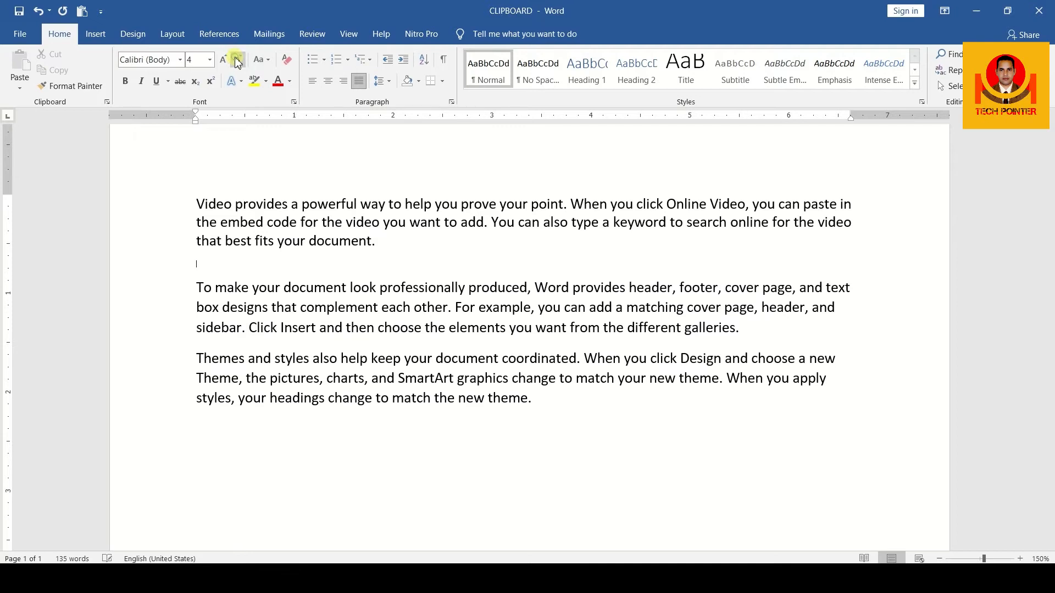
click(237, 60)
click(238, 61)
click(238, 60)
key(Delete)
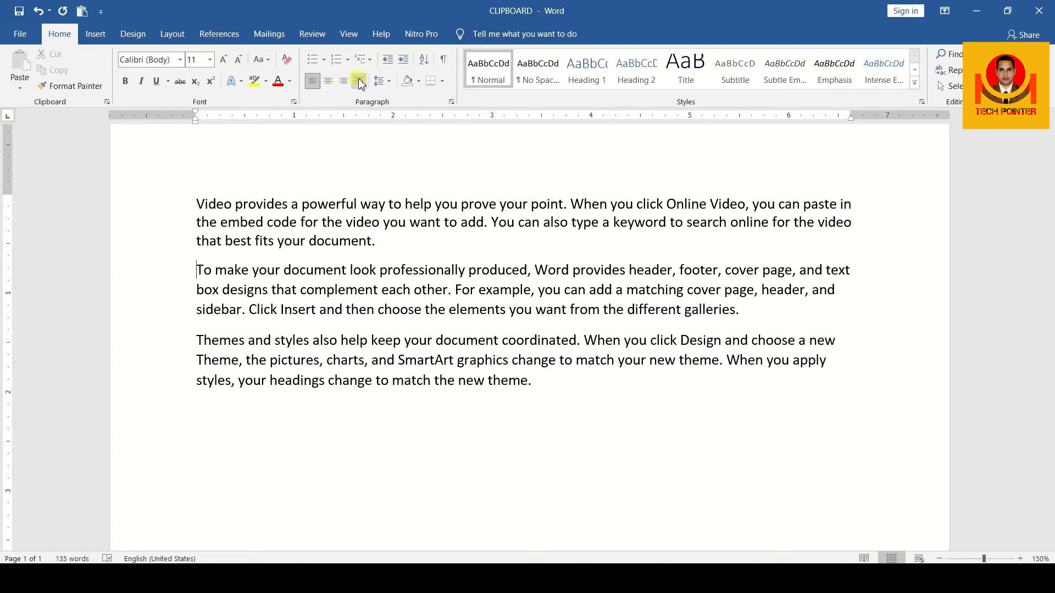
Open the paragraph settings for the second paragraph and review the alignment and outline level choices
click(452, 104)
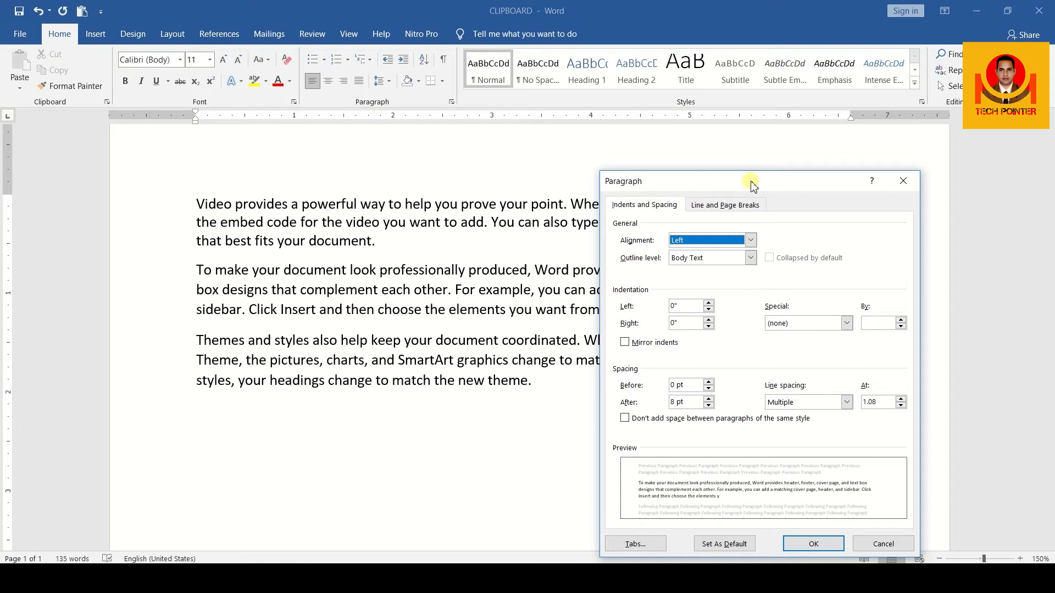
drag(750, 183, 754, 158)
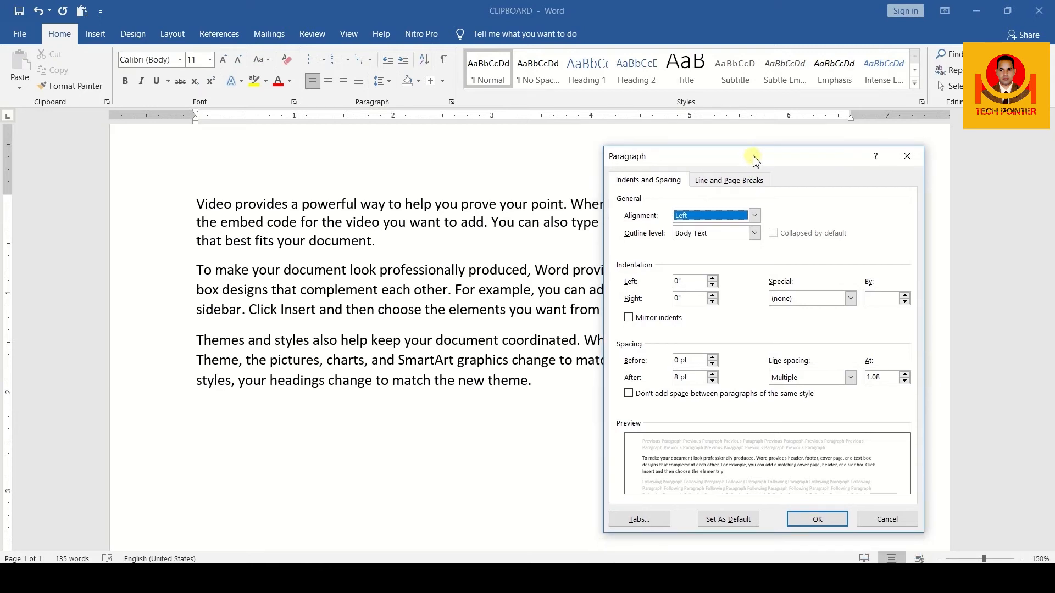
click(708, 220)
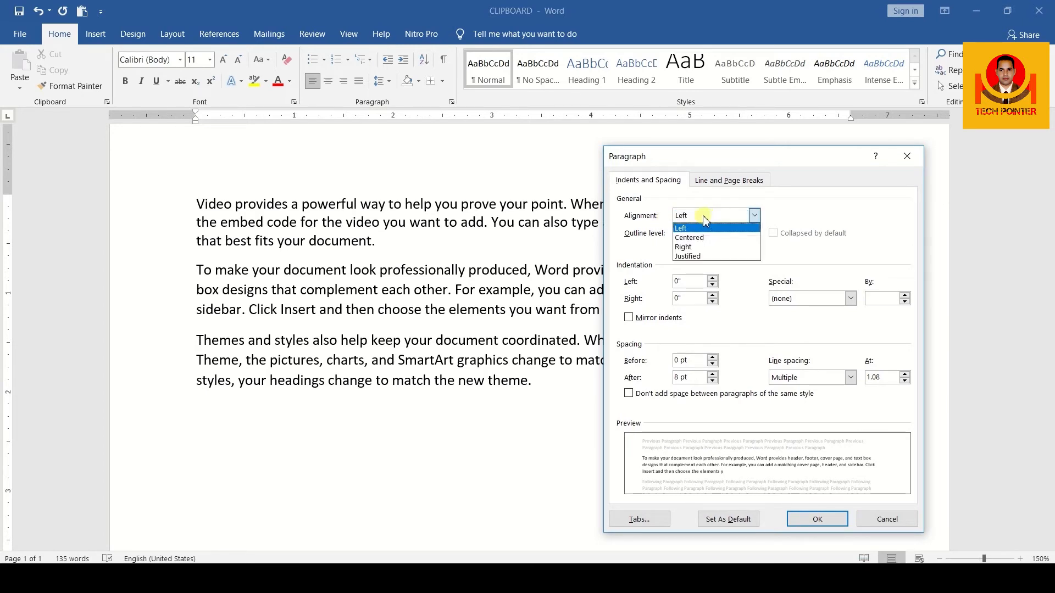
click(701, 215)
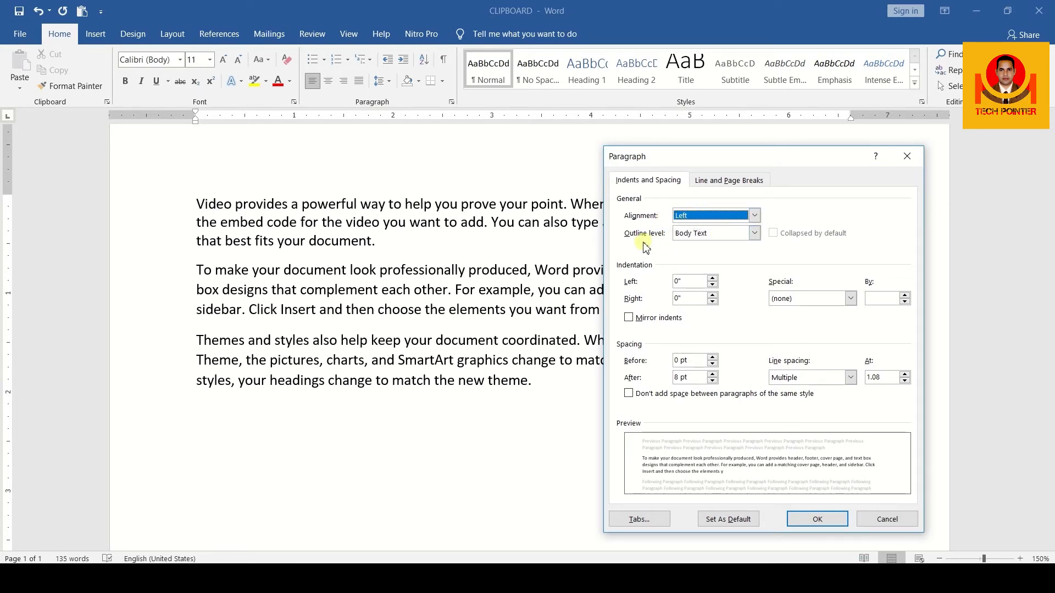
click(719, 240)
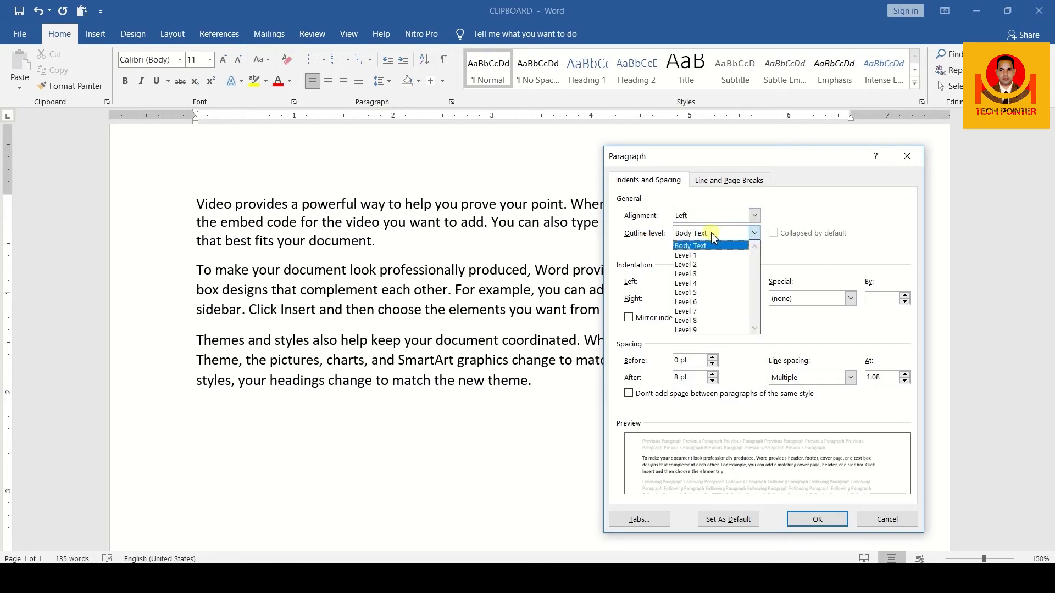
click(713, 238)
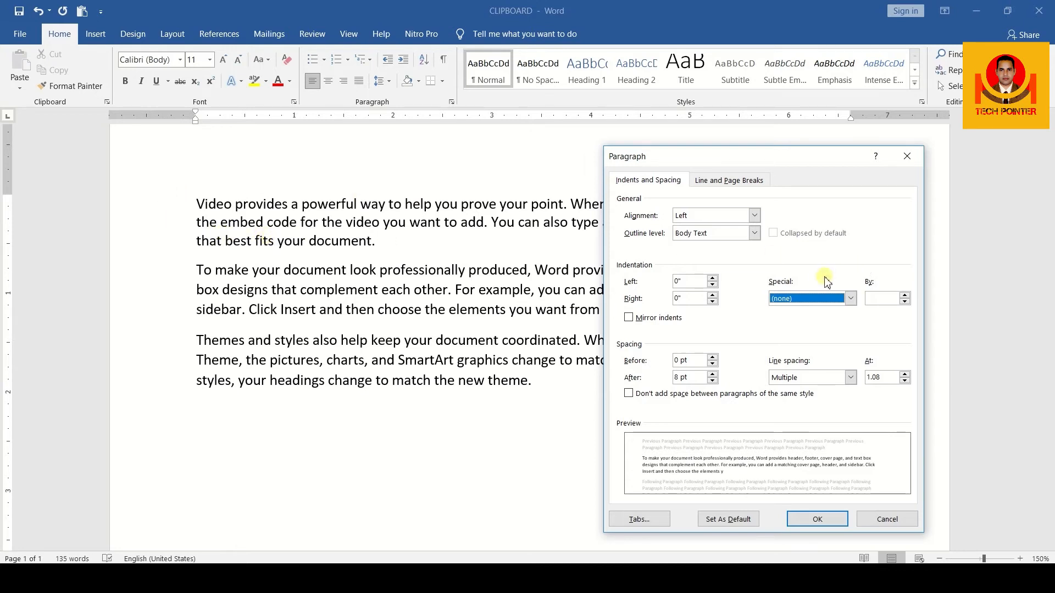
Try the First line and Hanging special indents on the second paragraph in the preview, and discard the settings
click(848, 299)
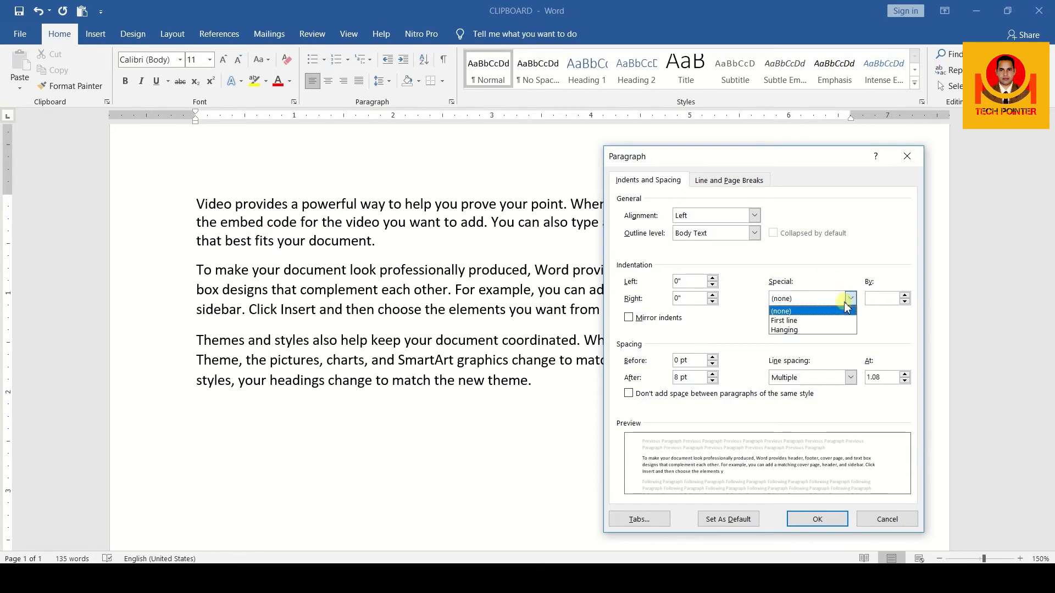
click(843, 321)
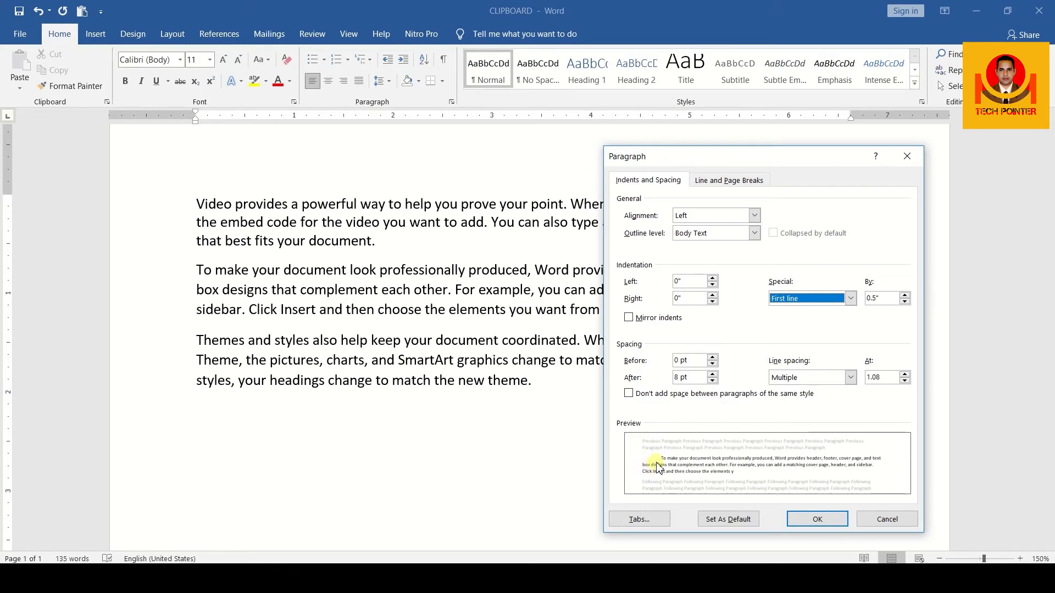
click(814, 303)
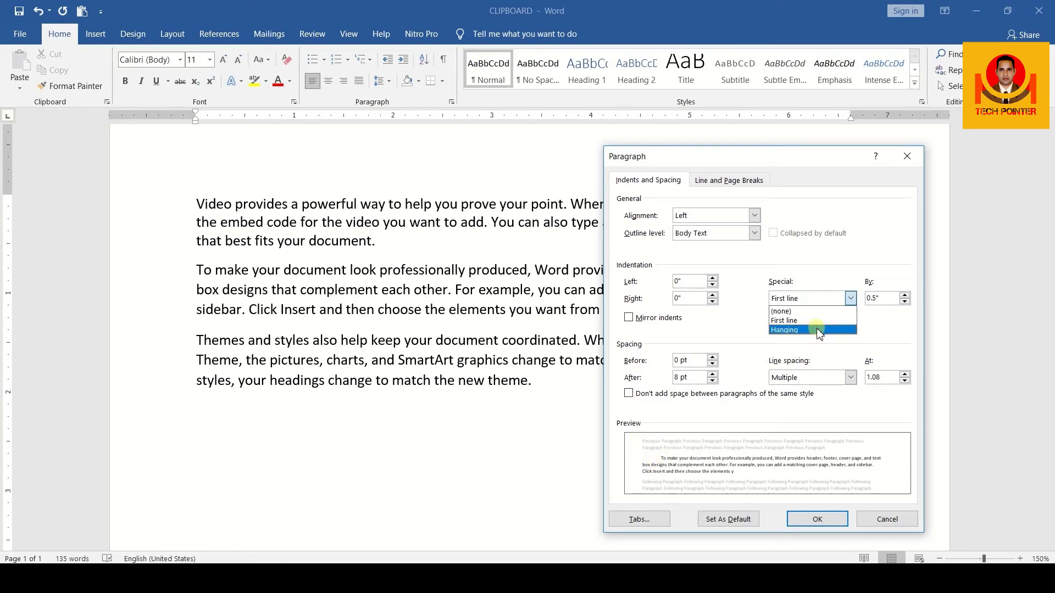
click(817, 330)
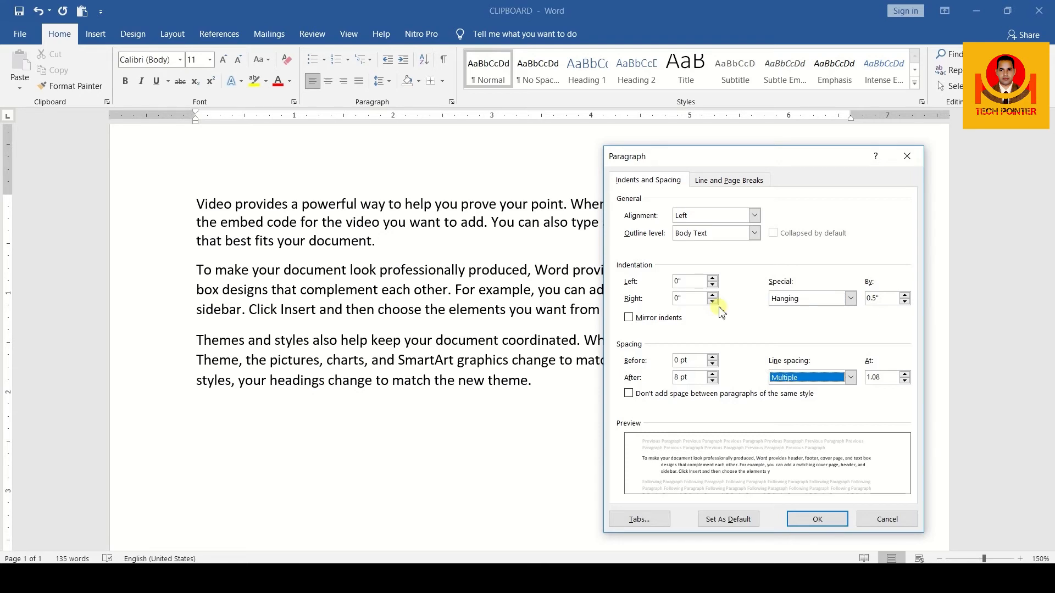
click(900, 520)
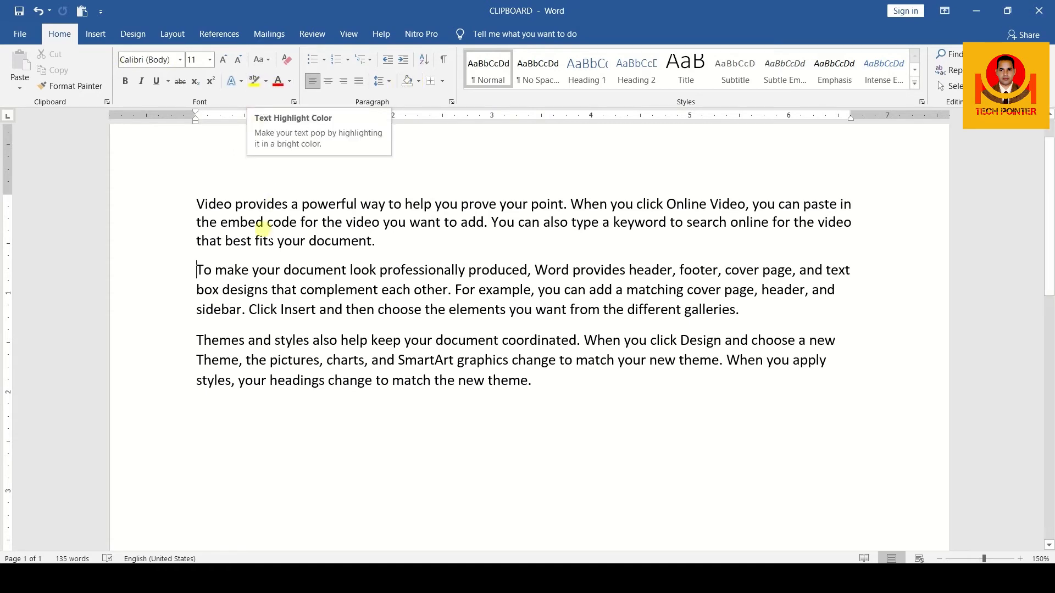
Shade the paragraph starting with "Video provides" with a custom turquoise color
drag(198, 205, 392, 242)
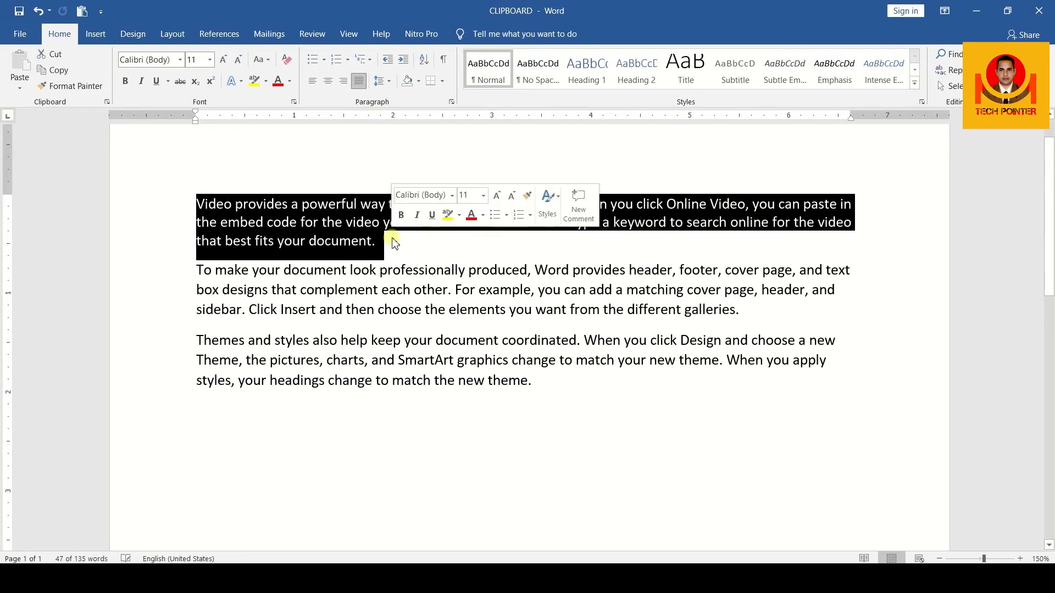
click(418, 82)
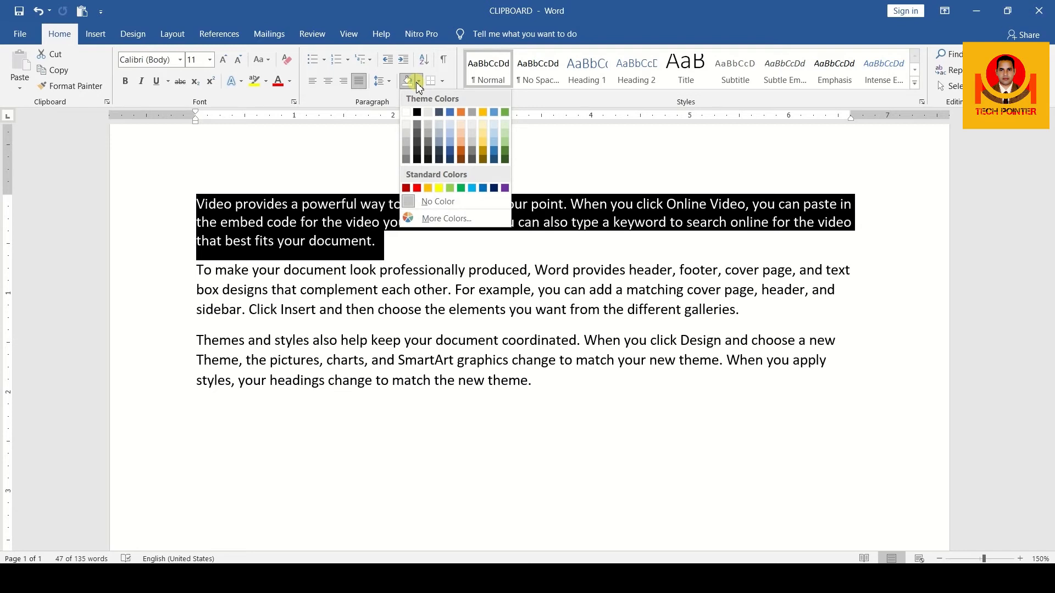
click(440, 219)
click(490, 280)
click(491, 288)
click(452, 286)
click(447, 258)
click(464, 242)
click(599, 190)
click(401, 241)
Remove the shading from the first paragraph by setting its fill to No Color
drag(378, 242, 198, 207)
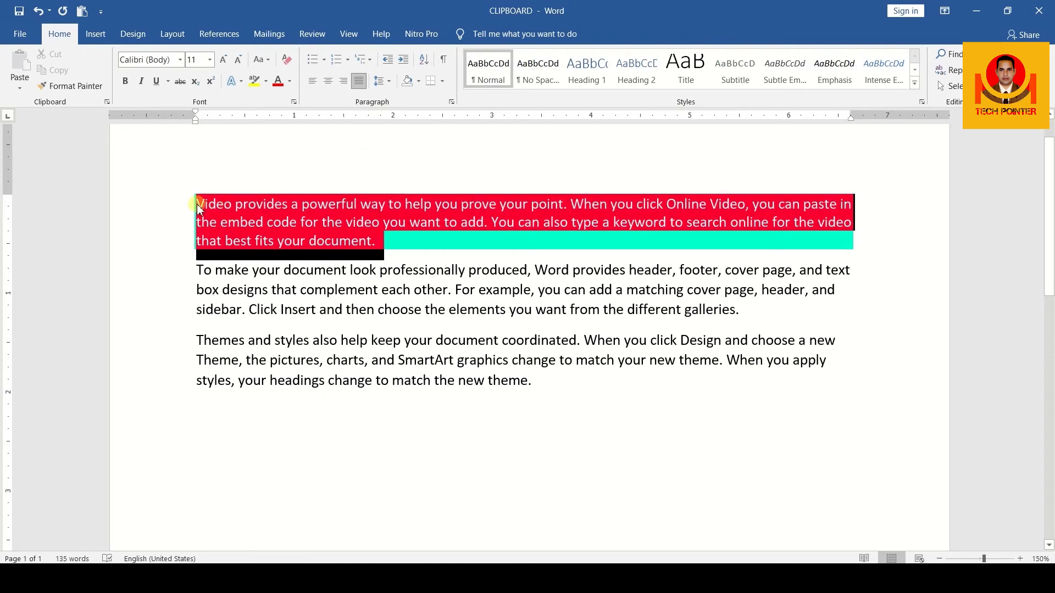
click(418, 81)
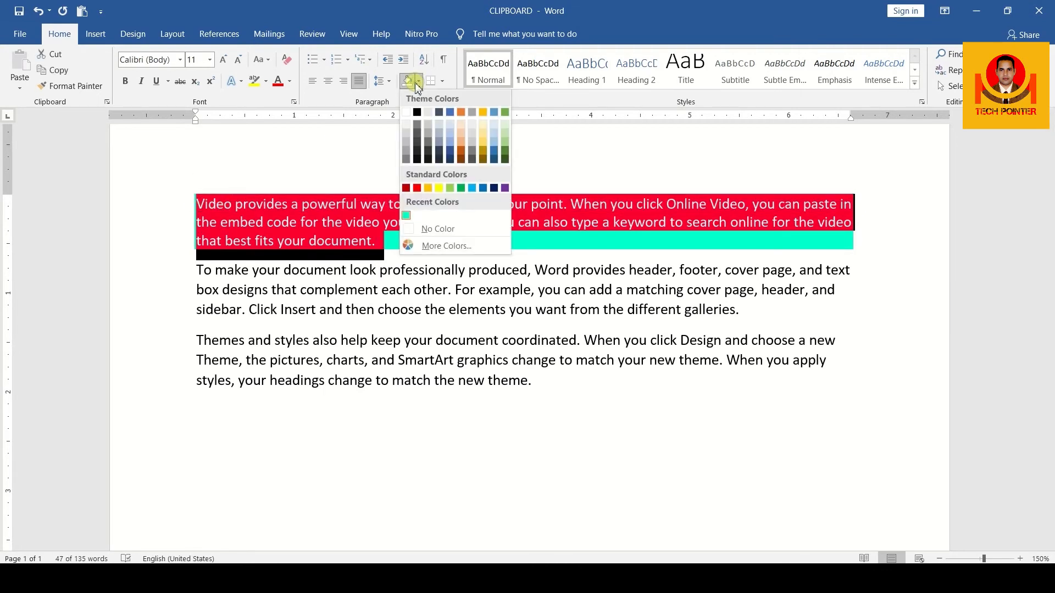
click(431, 233)
click(431, 235)
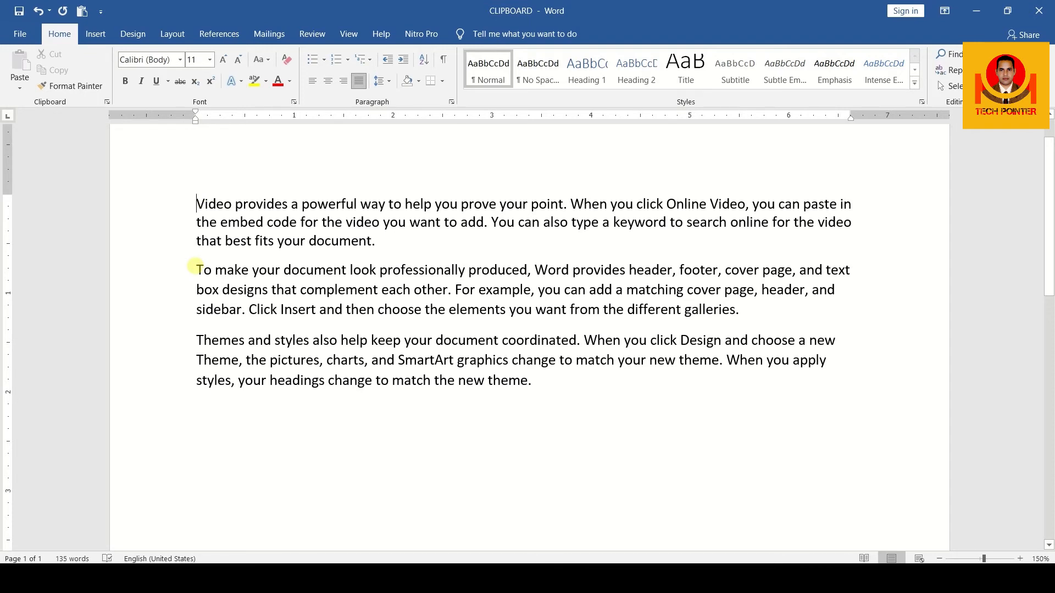
Indent the first line of the "Video provides" and "To make your document" paragraphs by one tab stop
key(Tab)
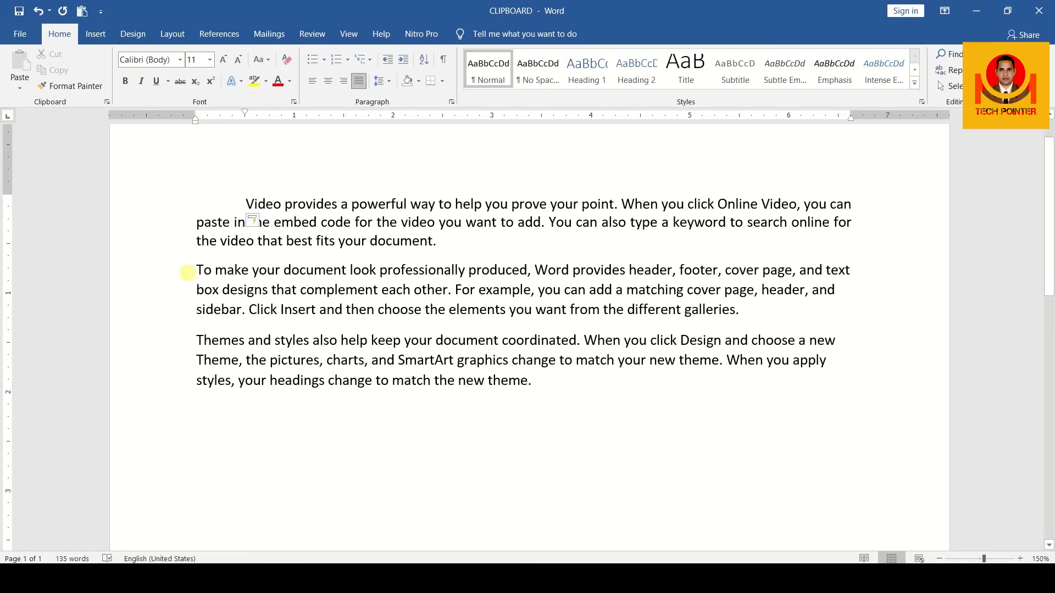
click(196, 270)
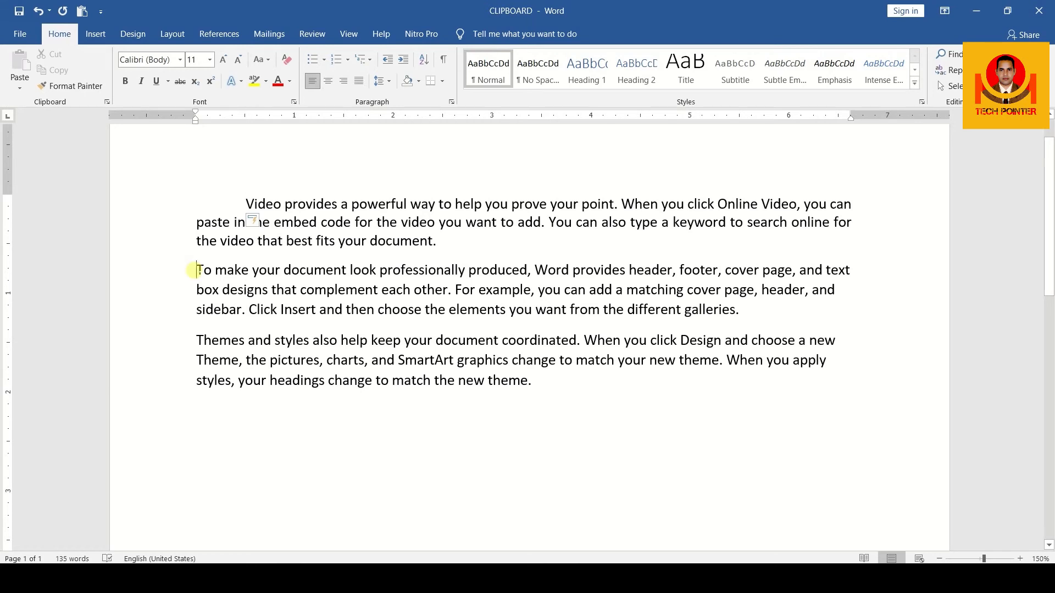
key(Tab)
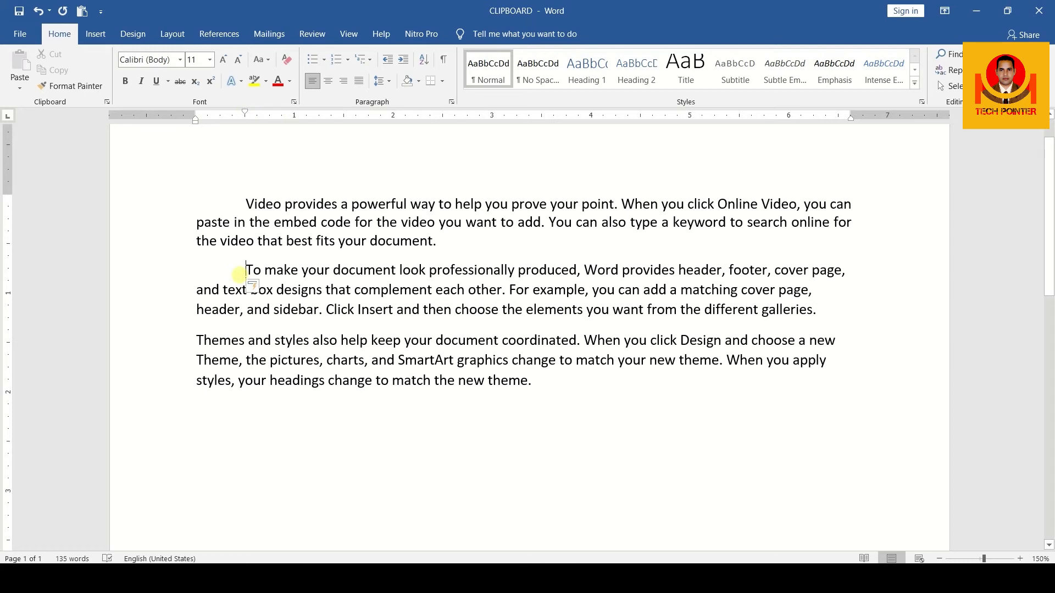
Remove the first-line indent of the "Video provides" paragraph completely and apply it again
click(245, 203)
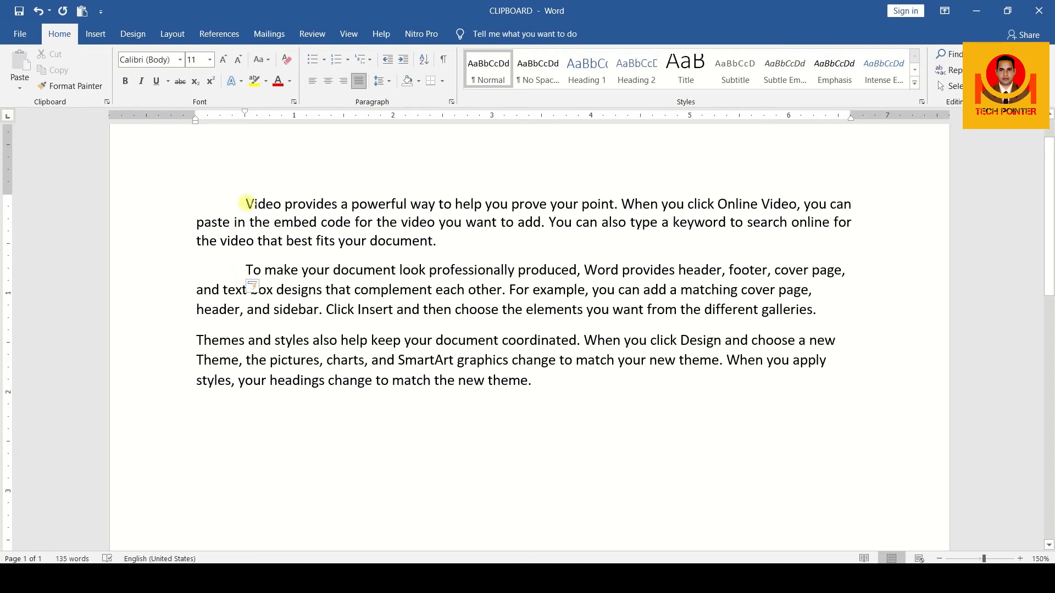
key(BackSpace)
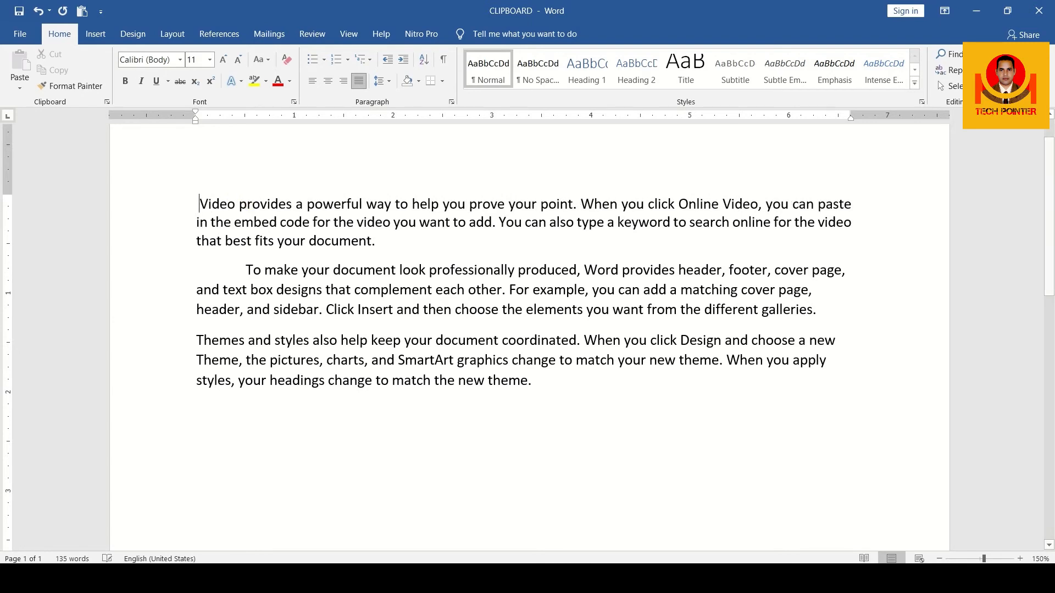
key(BackSpace)
key(BackSpace)
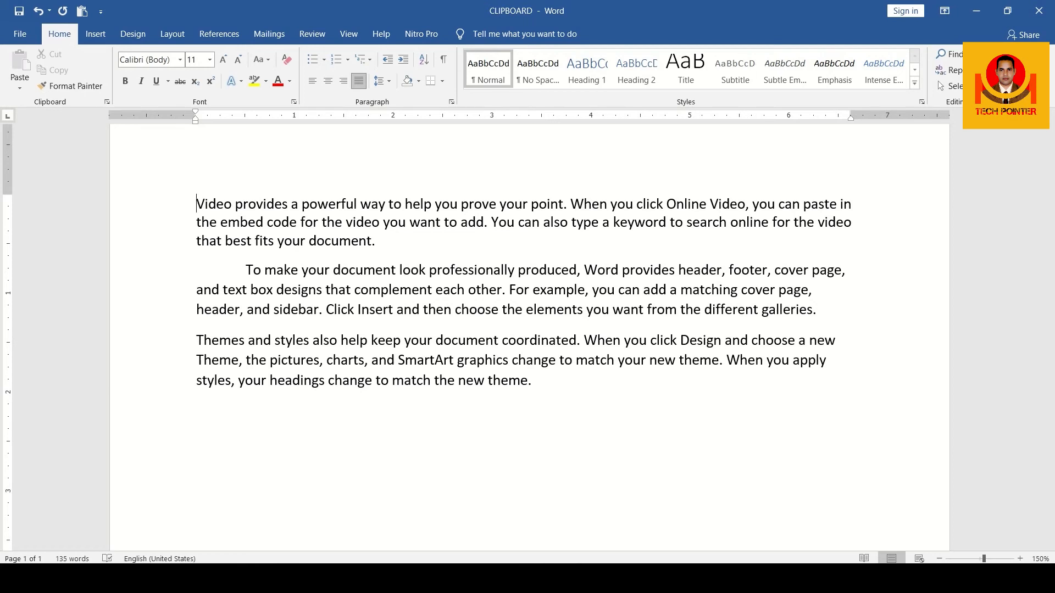
key(Tab)
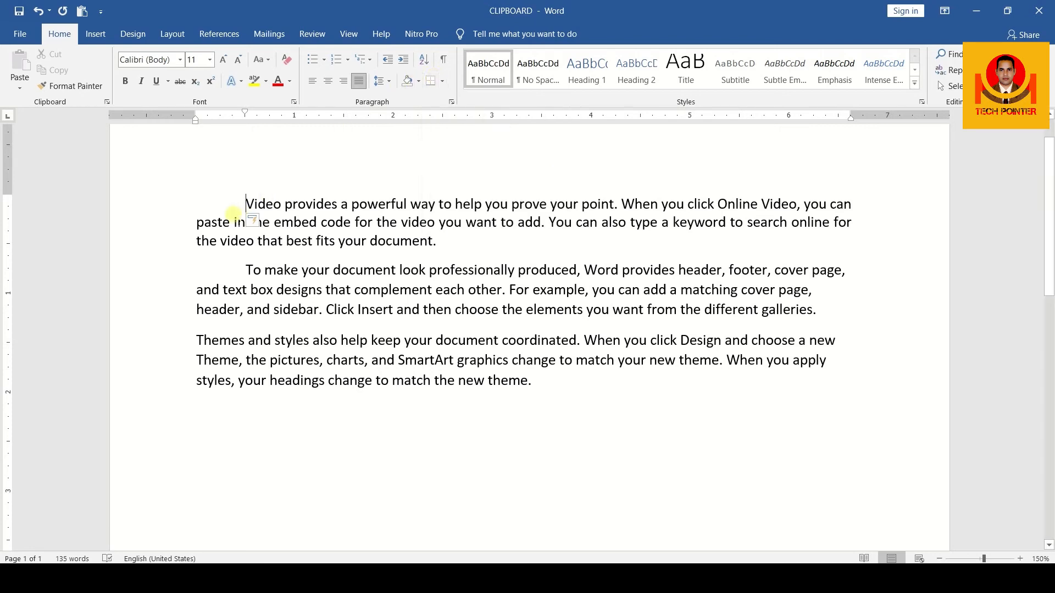
Apply All Borders to the three sample paragraphs
drag(234, 204, 535, 385)
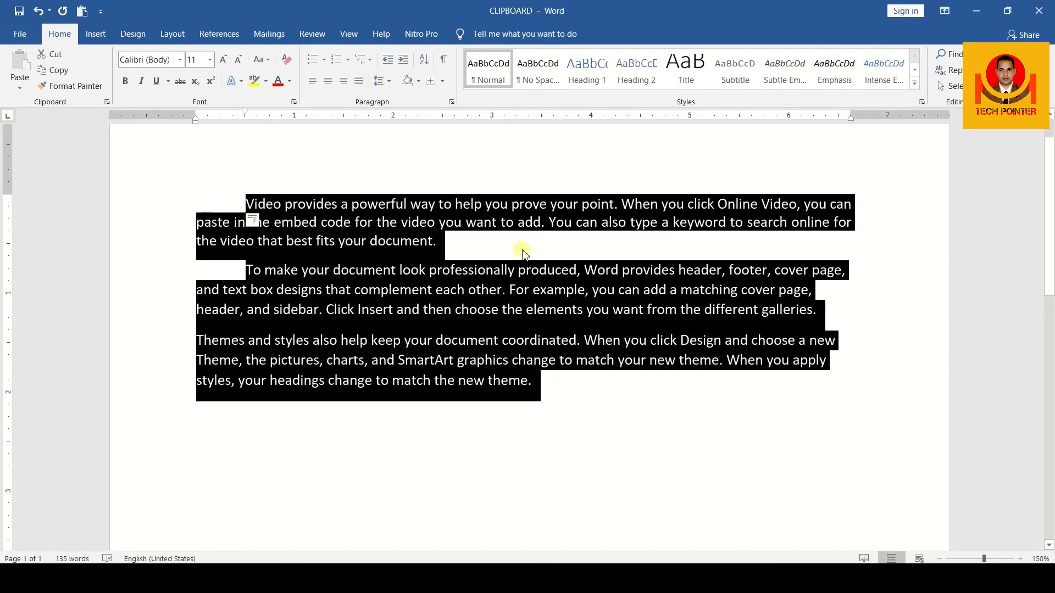
click(443, 80)
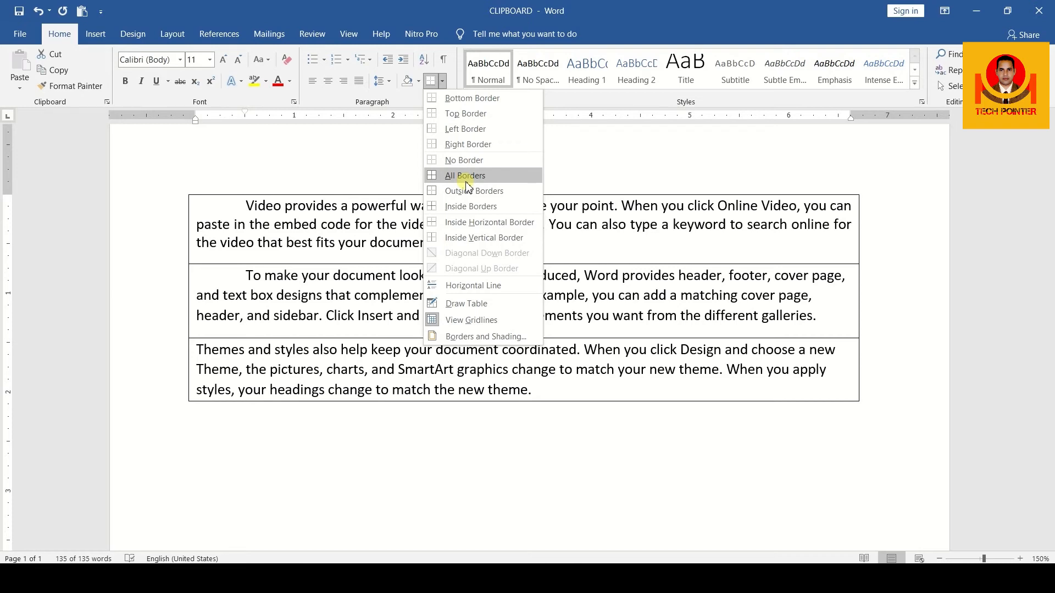
click(465, 176)
click(548, 396)
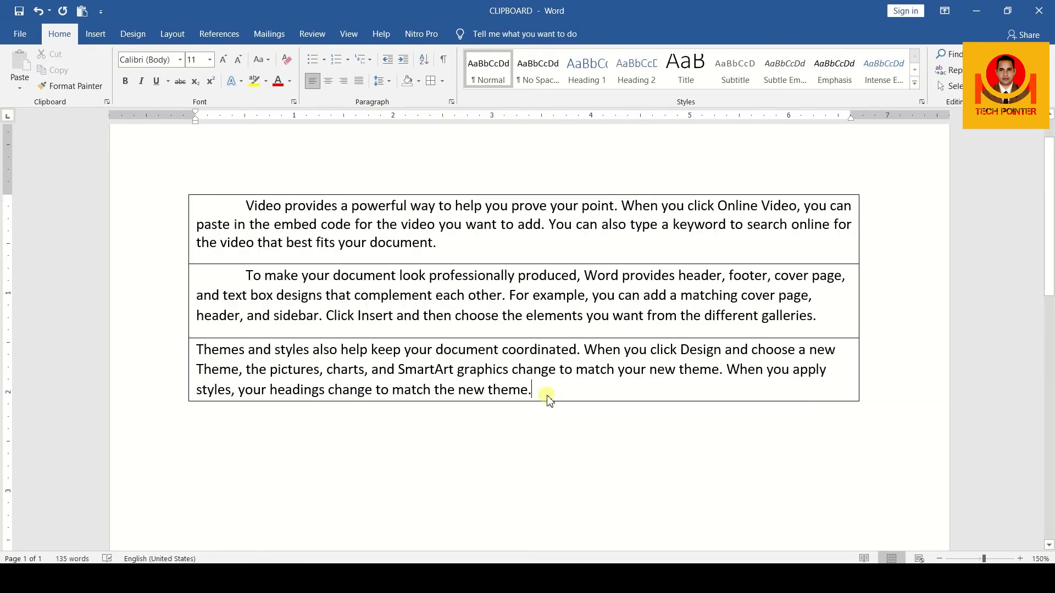
Add a new line with the text "DGH" below the third paragraph inside the borders, and delete it again
key(Tab)
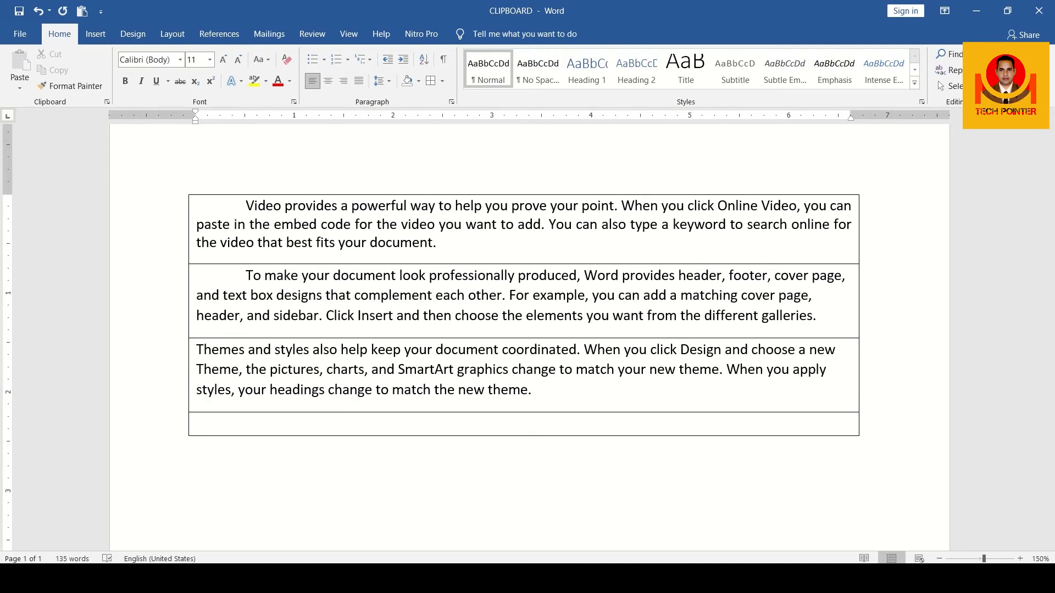
text(DGH)
key(BackSpace)
key(BackSpace)
key(BackSpace)
key(BackSpace)
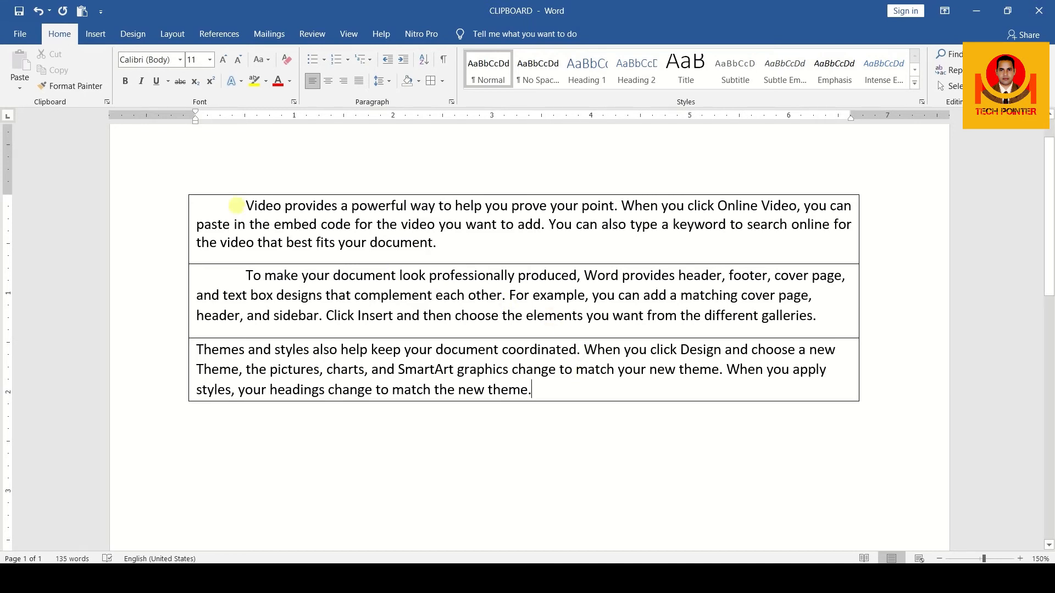
Remove all borders from the three sample paragraphs
drag(237, 205, 533, 389)
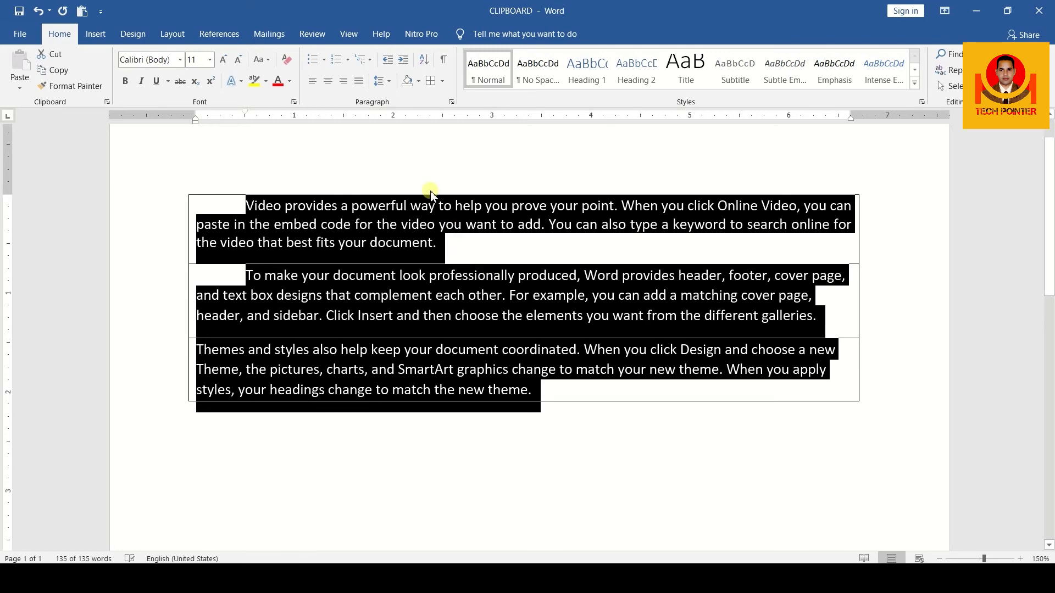
click(442, 81)
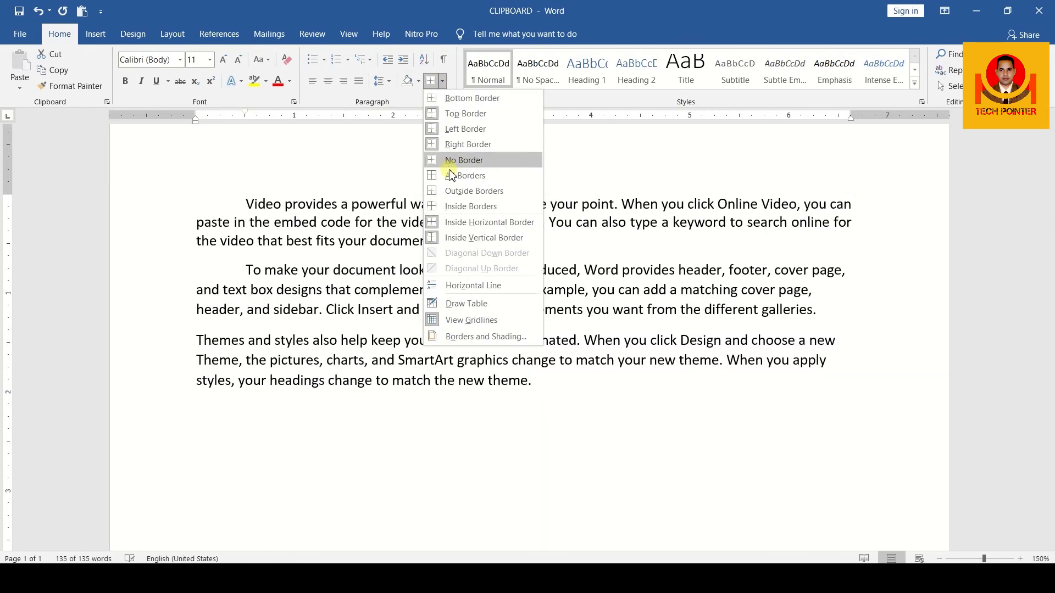
click(458, 162)
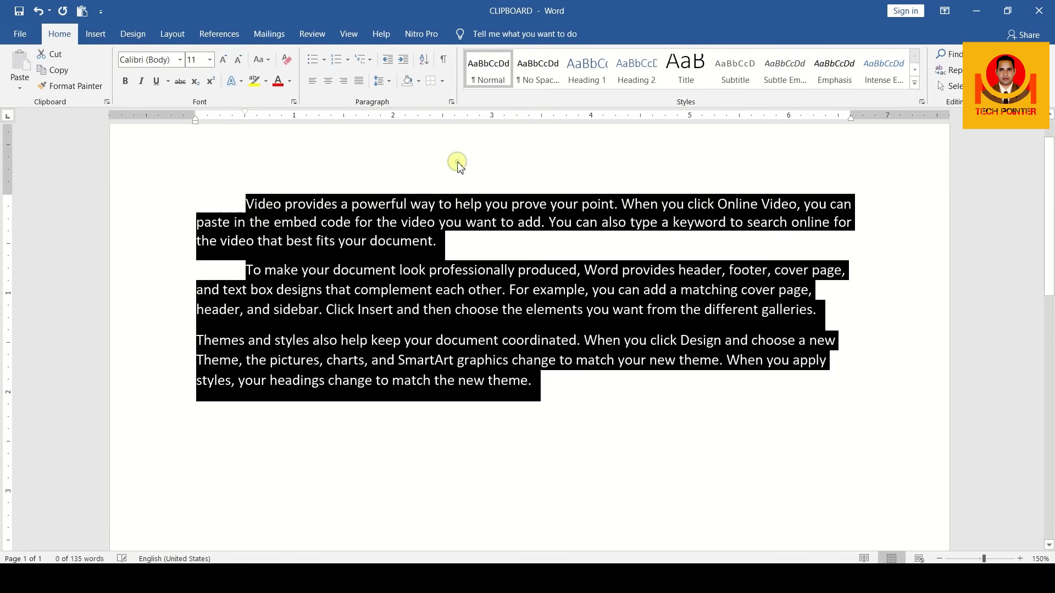
Try a Bottom Border on the three sample paragraphs and undo it
click(445, 82)
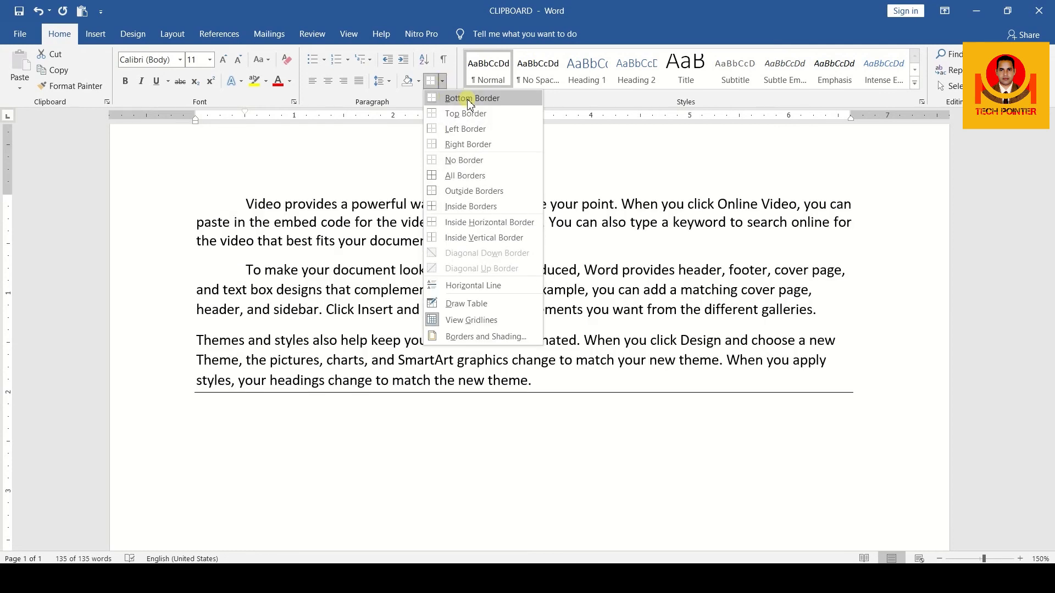
click(470, 99)
click(583, 414)
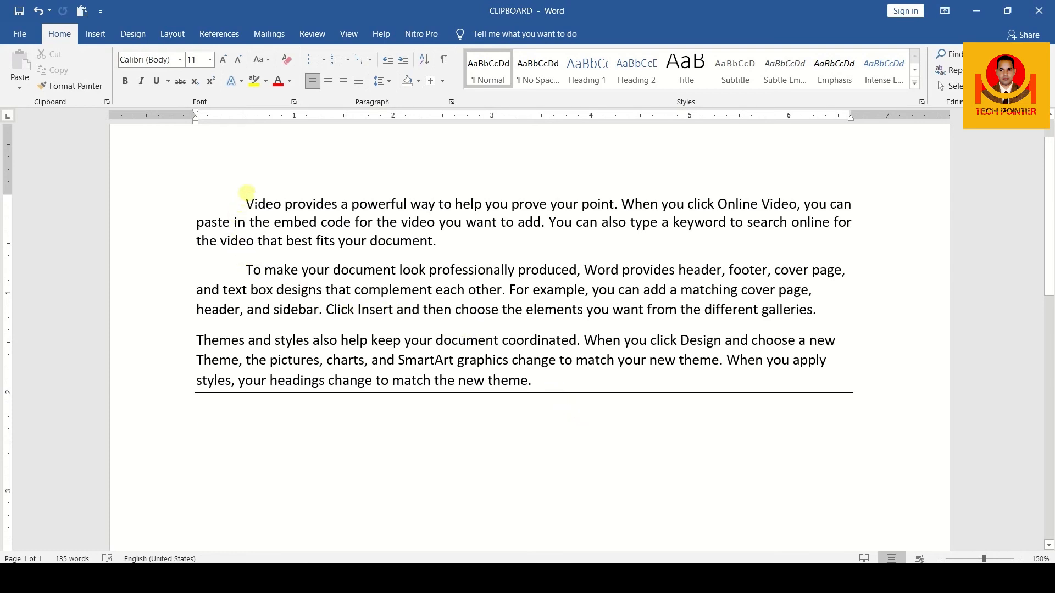
key(ctrl+z)
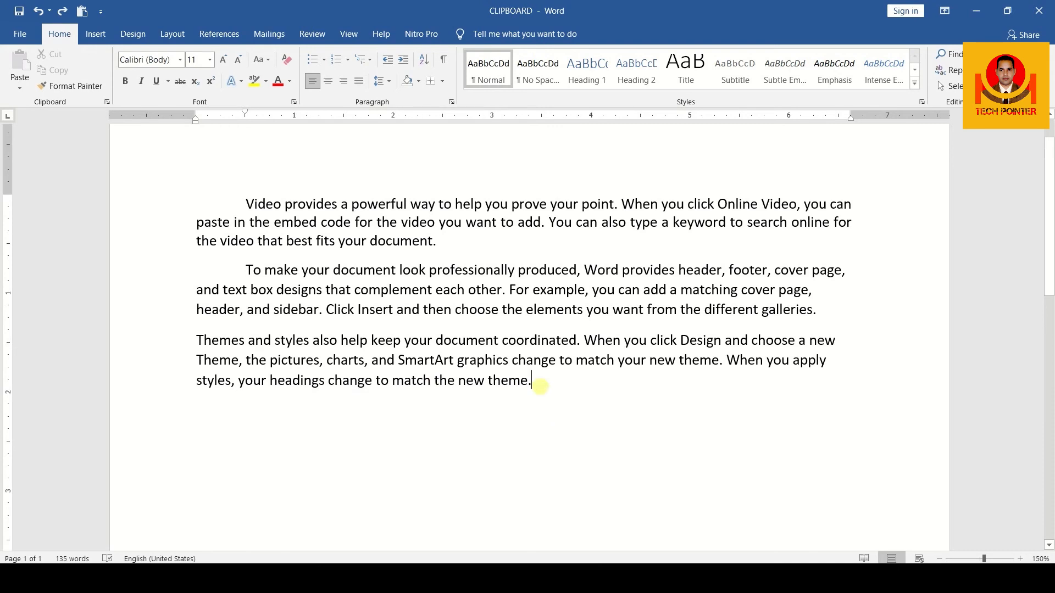
Apply Inside Borders to the three sample paragraphs so that lines separate them
drag(532, 385, 247, 197)
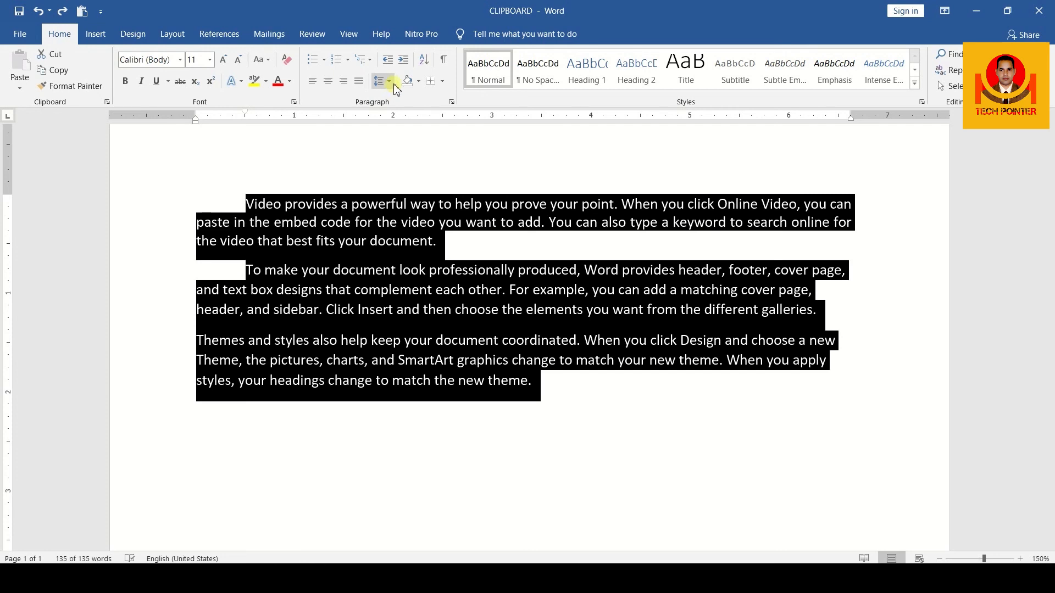
click(442, 81)
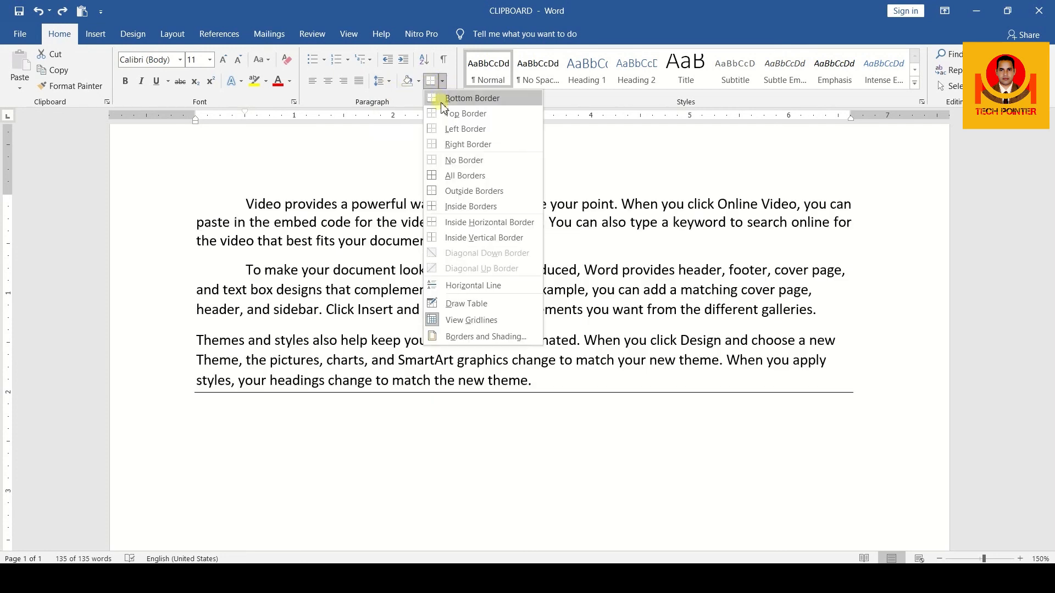
click(475, 206)
click(556, 411)
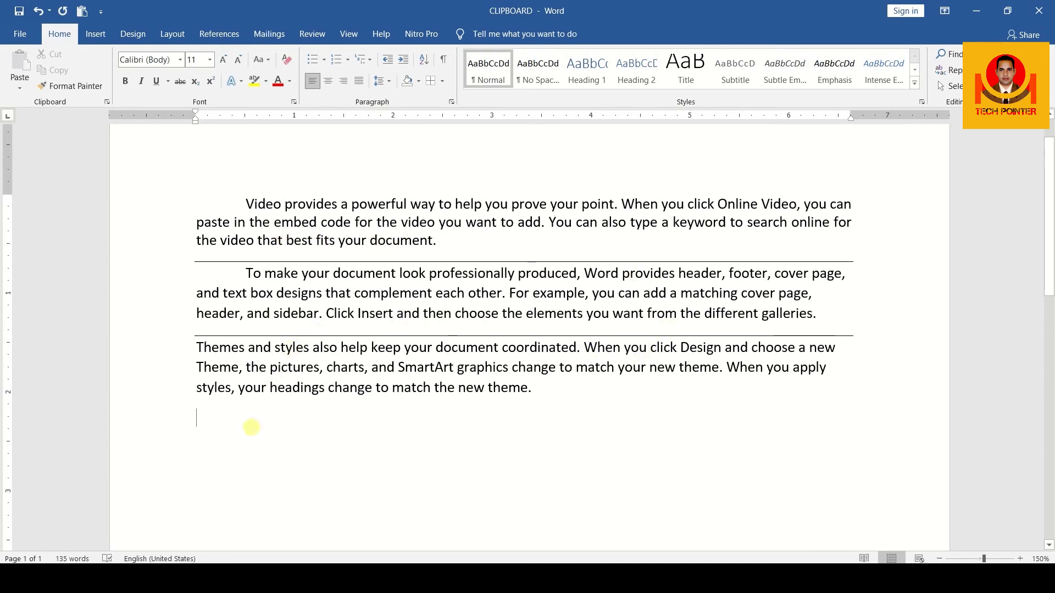
Leave a few empty lines below the third paragraph and enter three sample first names in capitals, each on its own line
key(Return)
key(Return)
key(Return)
scroll(313, 400, down, 3)
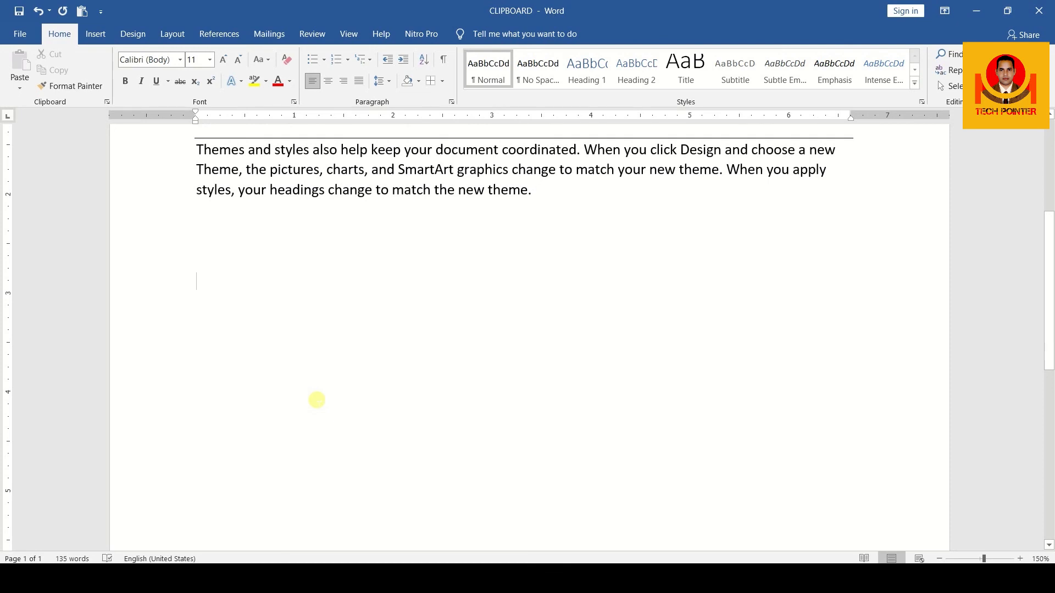
text(RAM)
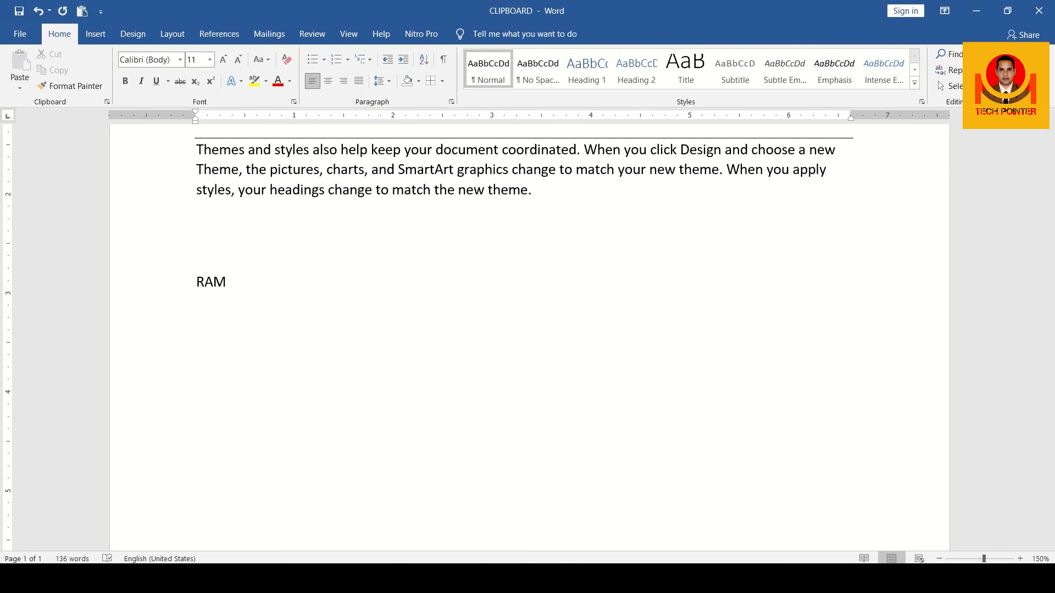
key(Return)
text(SHYAM)
key(Return)
text(LAKHAN)
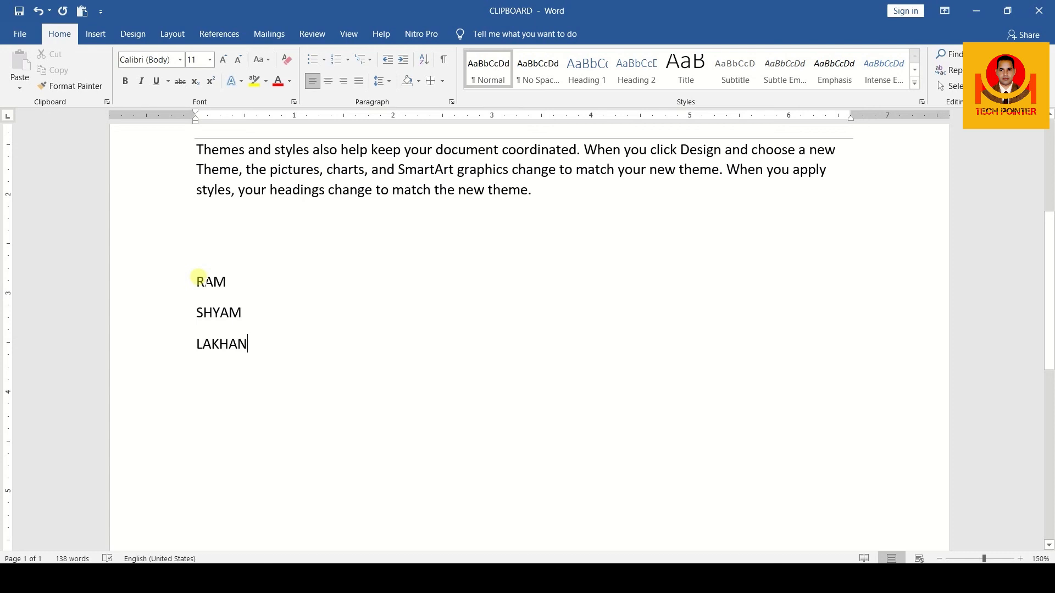
Apply All Borders to the list of three names
drag(197, 276, 249, 349)
click(442, 81)
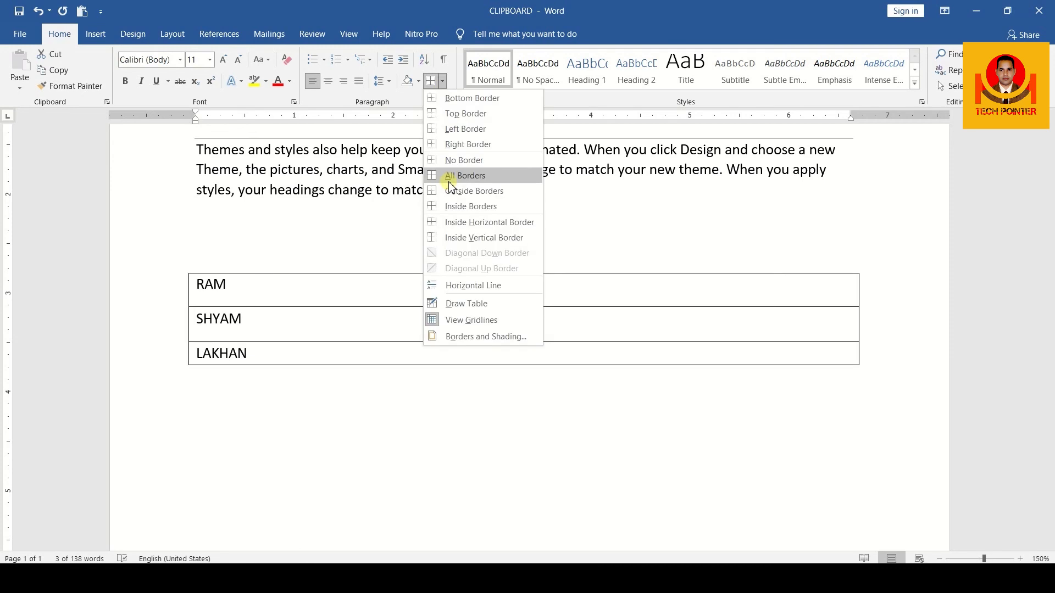
click(458, 176)
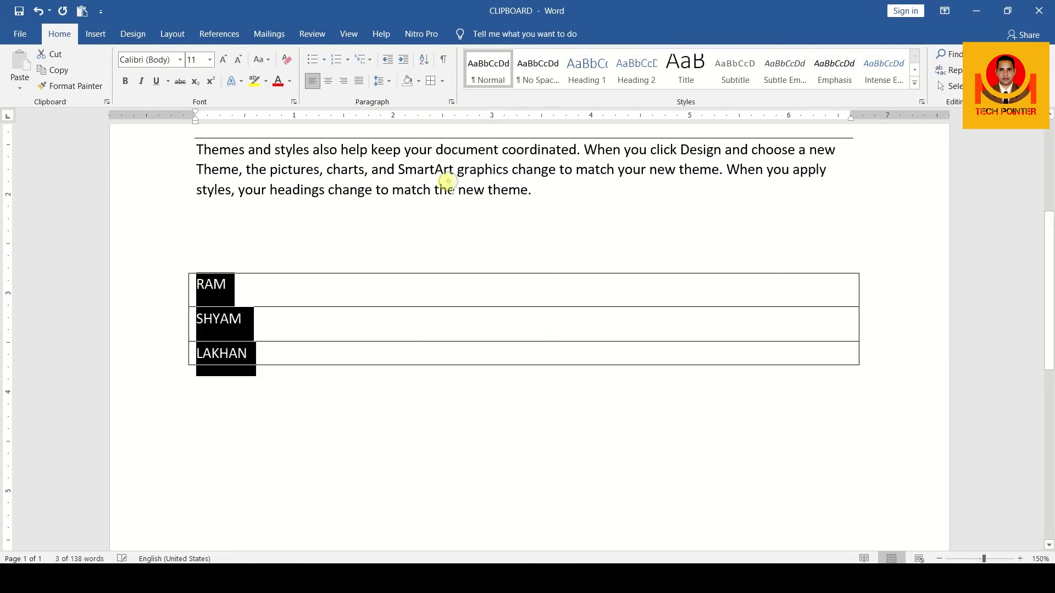
click(231, 324)
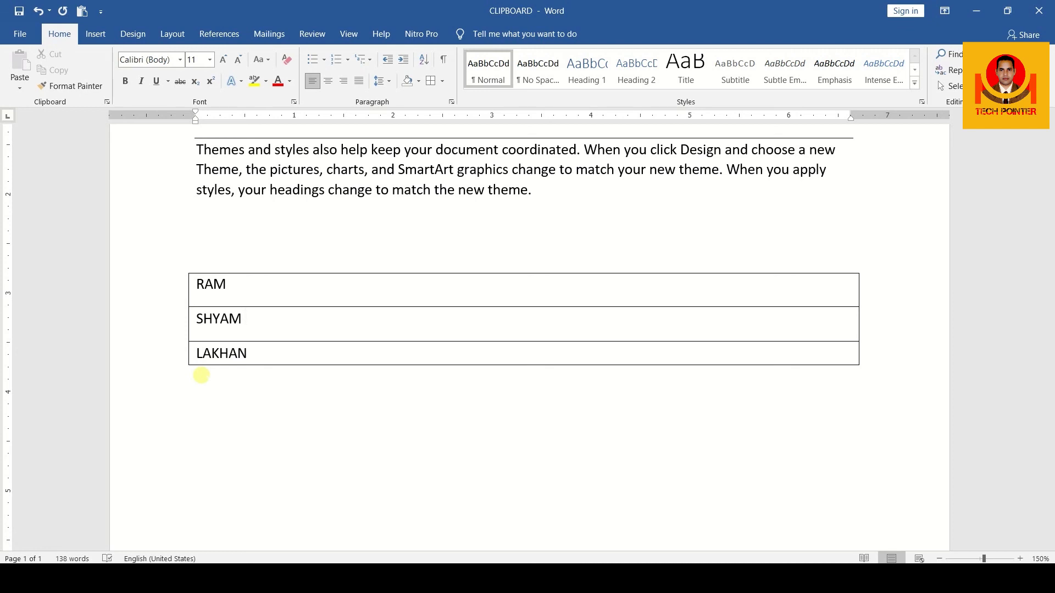
click(443, 81)
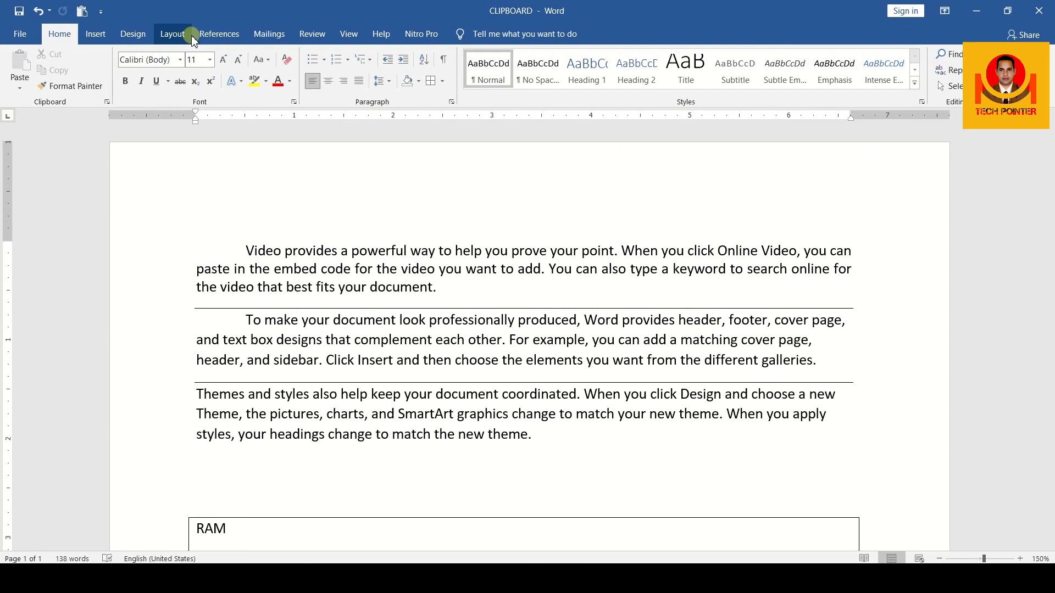
scroll(409, 442, down, 3)
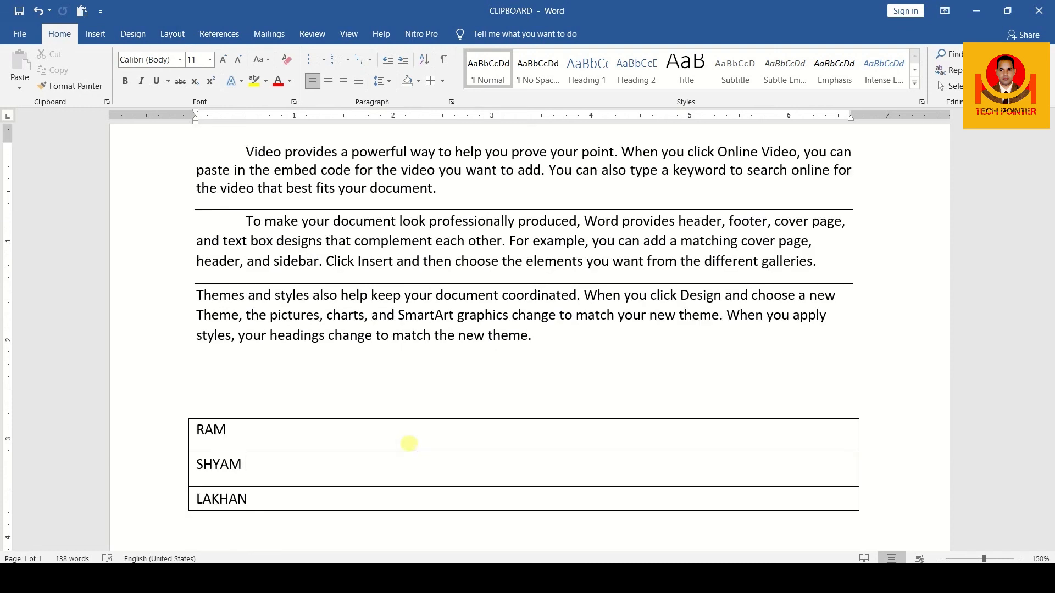